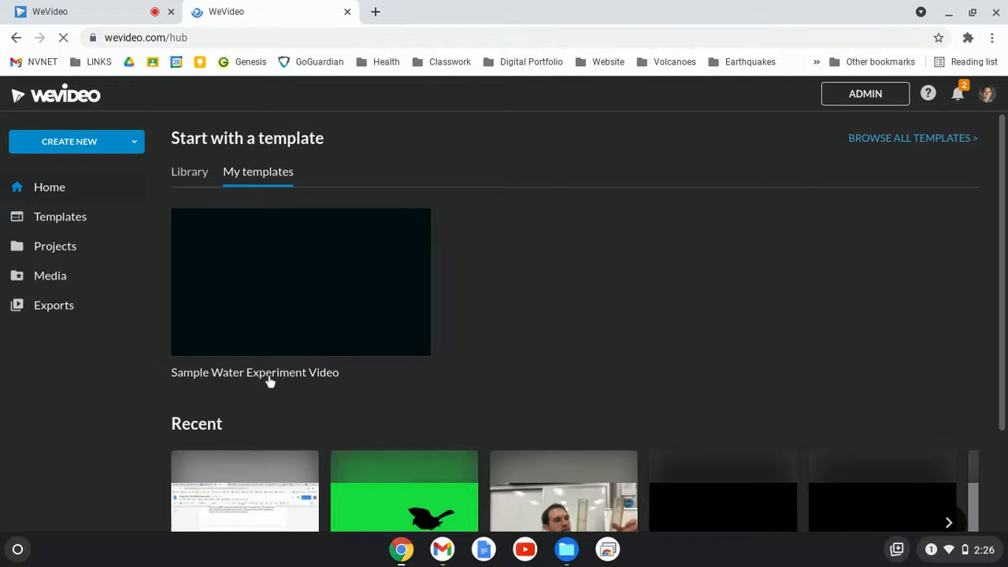
# Open the Sample Water Experiment Video template and start editing it in the project Sample Project to demo things.
pyautogui.click(262, 306)
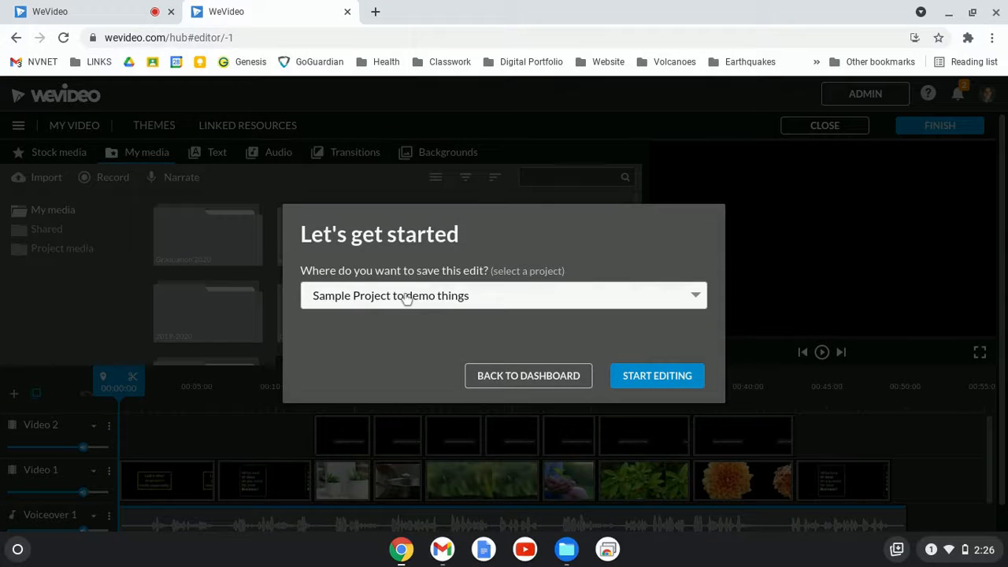
pyautogui.click(406, 298)
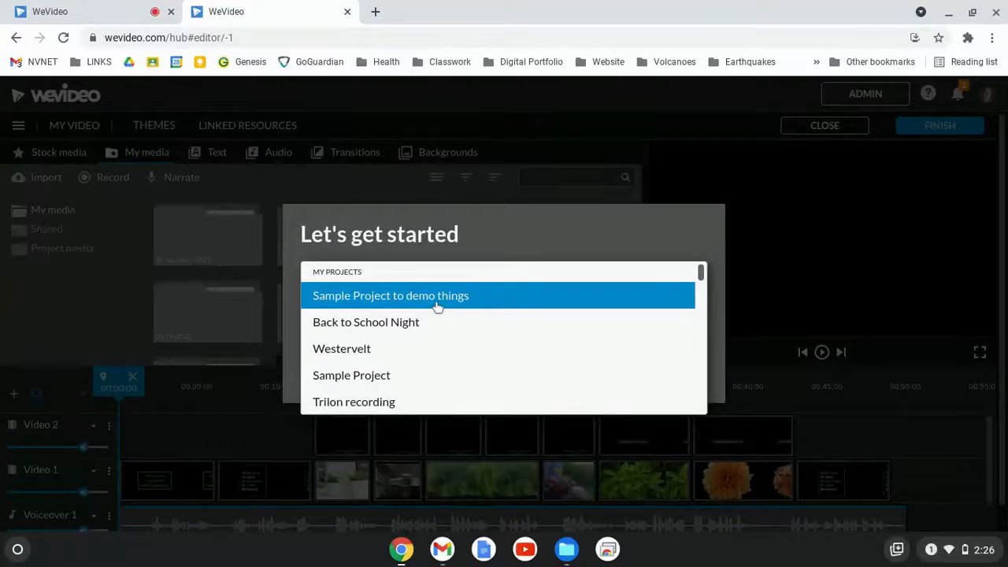
pyautogui.click(438, 297)
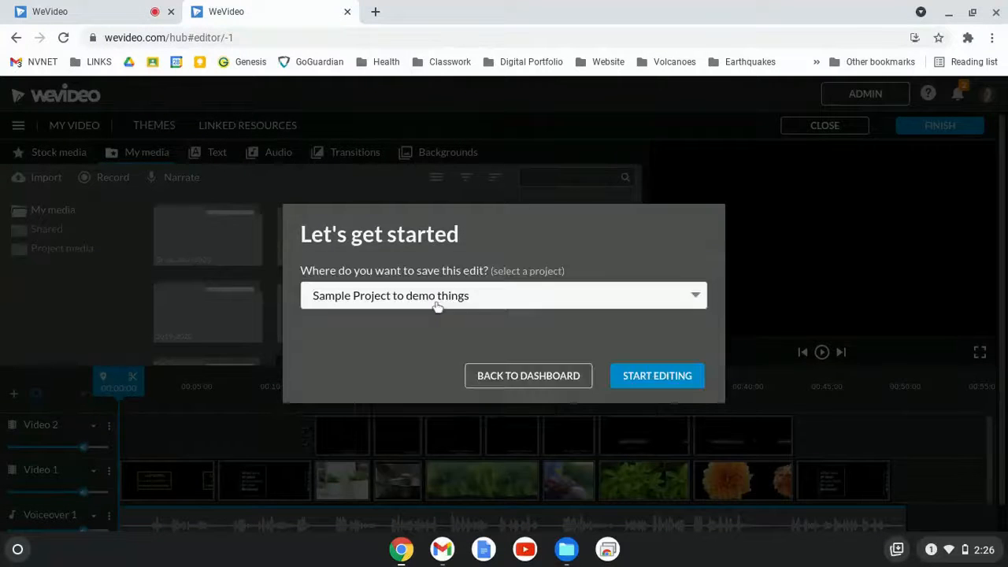
pyautogui.click(675, 380)
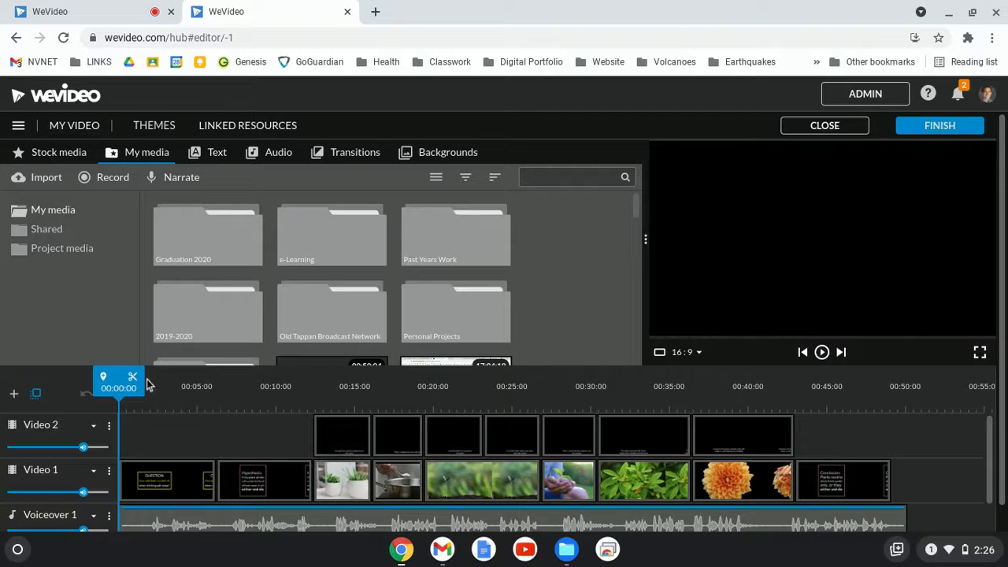
# Play and pause the video preview from the start.
pyautogui.press('space')
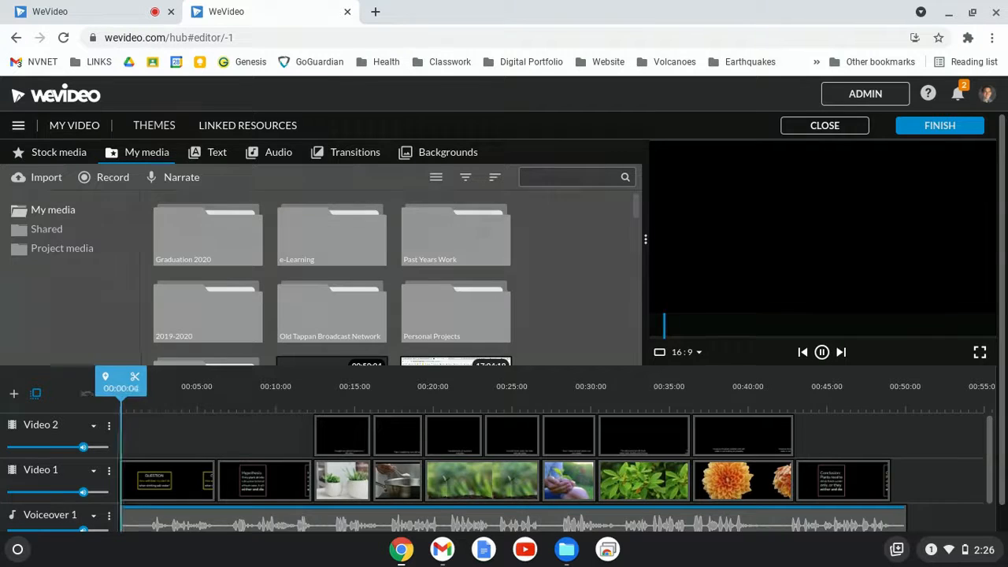
pyautogui.press('space')
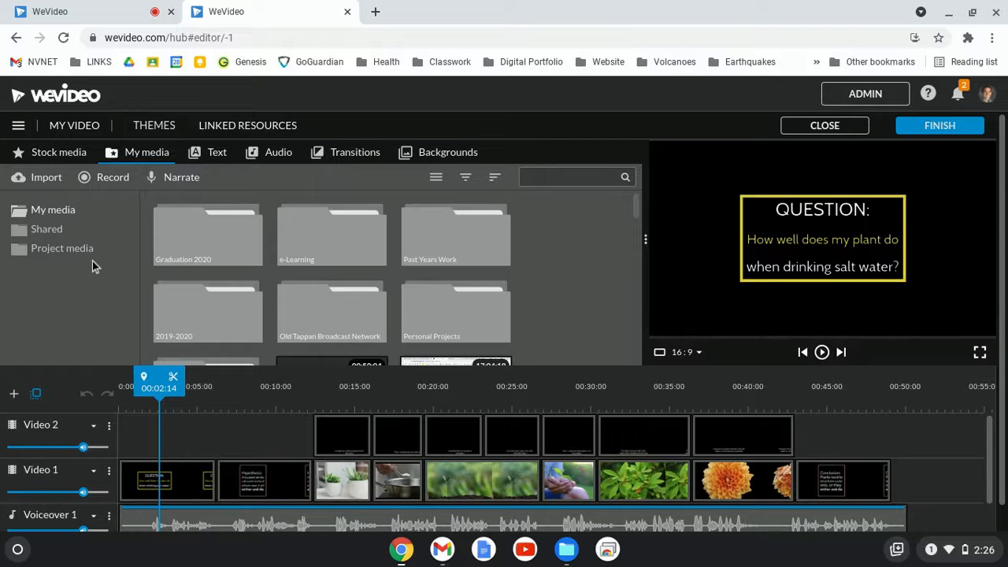
# Add a Countertop - Title text clip after the last clip on Video 1 and shorten it.
pyautogui.click(209, 157)
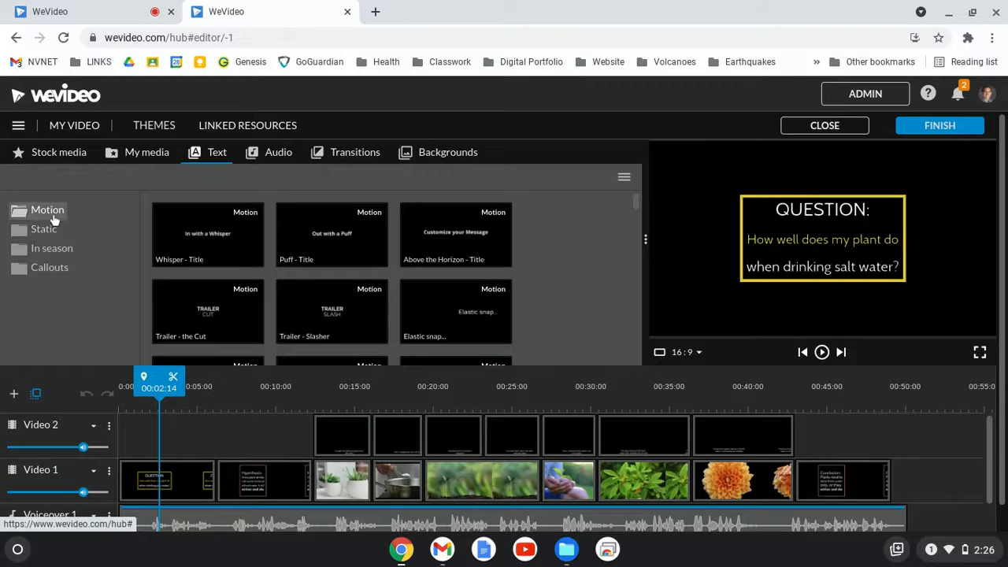
pyautogui.scroll(-5, 362, 264)
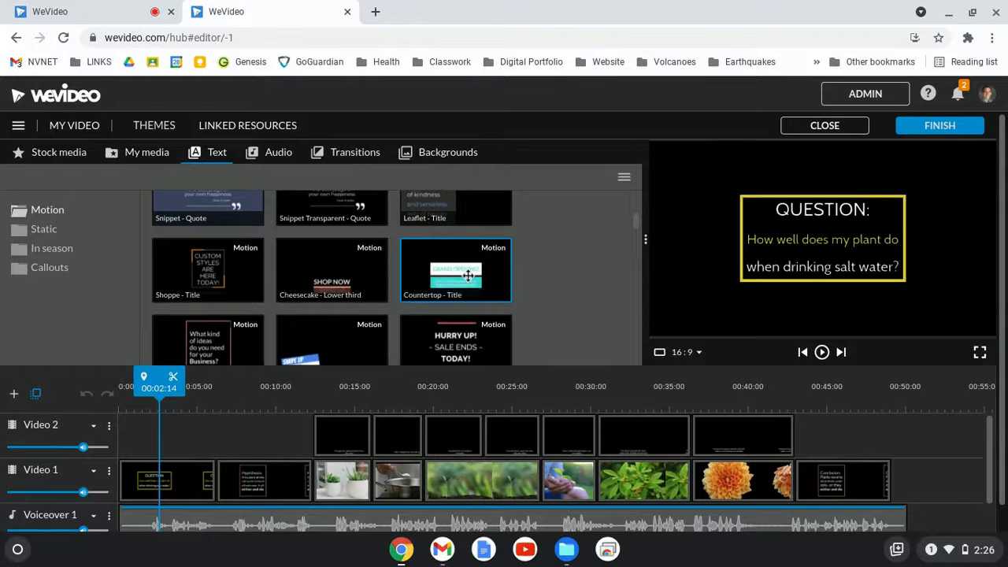
pyautogui.moveTo(465, 275); pyautogui.dragTo(943, 484)
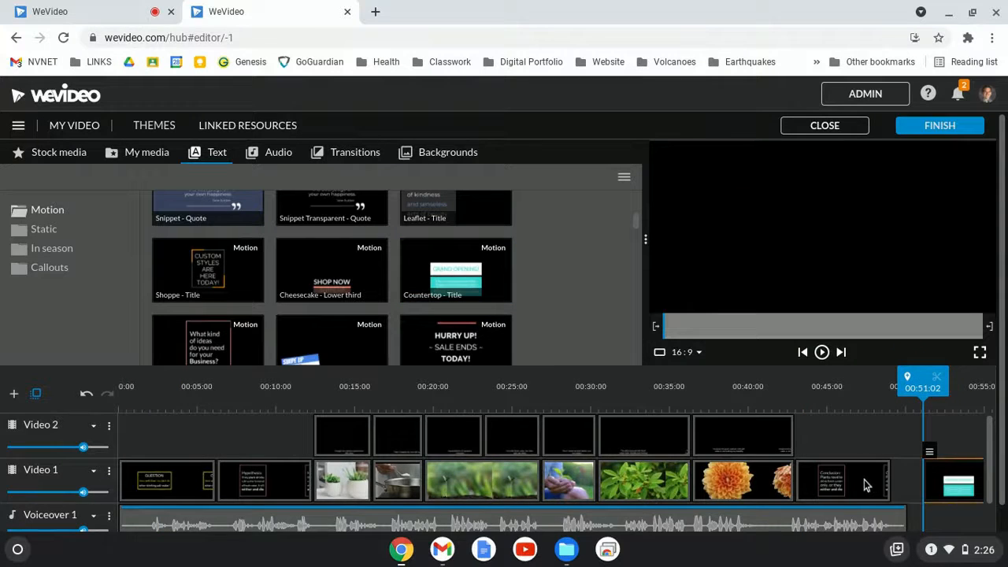
pyautogui.hscroll(1, 866, 485)
pyautogui.hscroll(1, 864, 484)
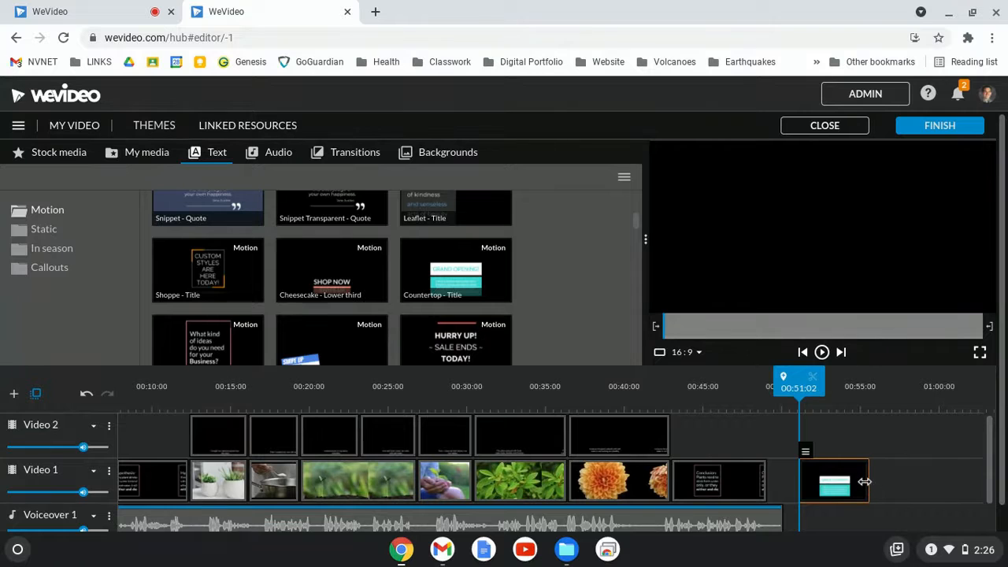
pyautogui.moveTo(864, 481); pyautogui.dragTo(815, 485)
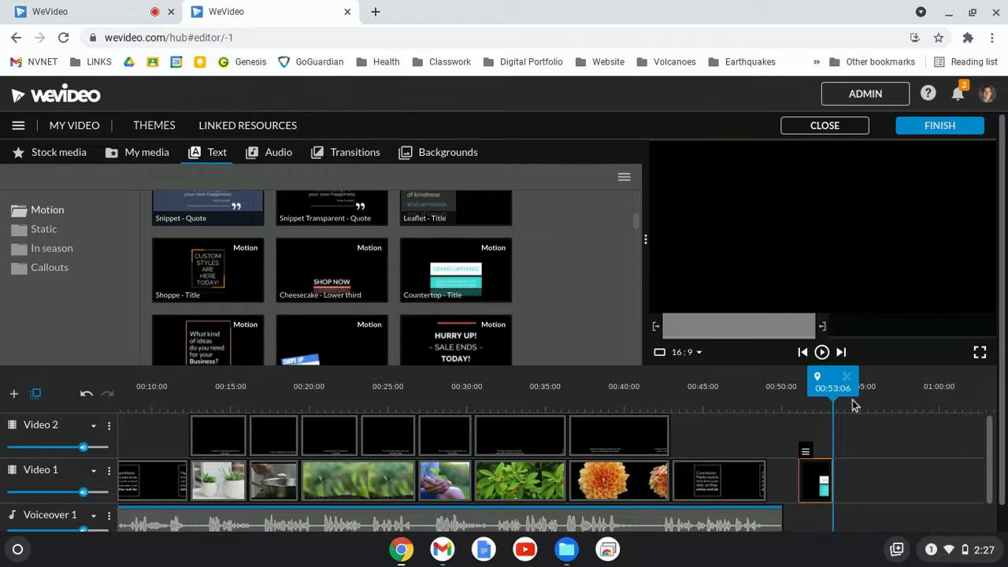
# Delete the added Countertop title clip from the end of Video 1.
pyautogui.moveTo(843, 393); pyautogui.dragTo(811, 395)
pyautogui.press('space')
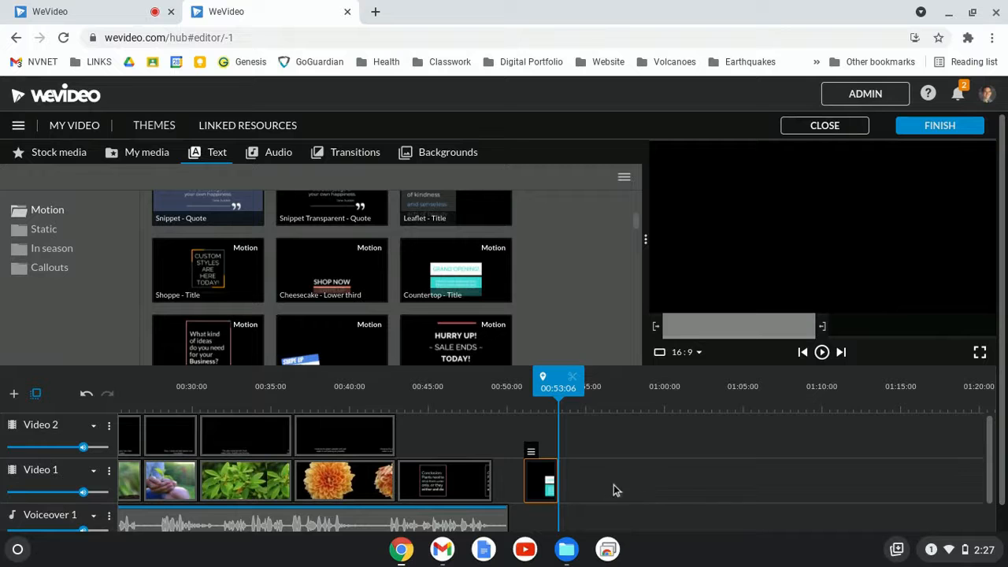
pyautogui.press('Delete')
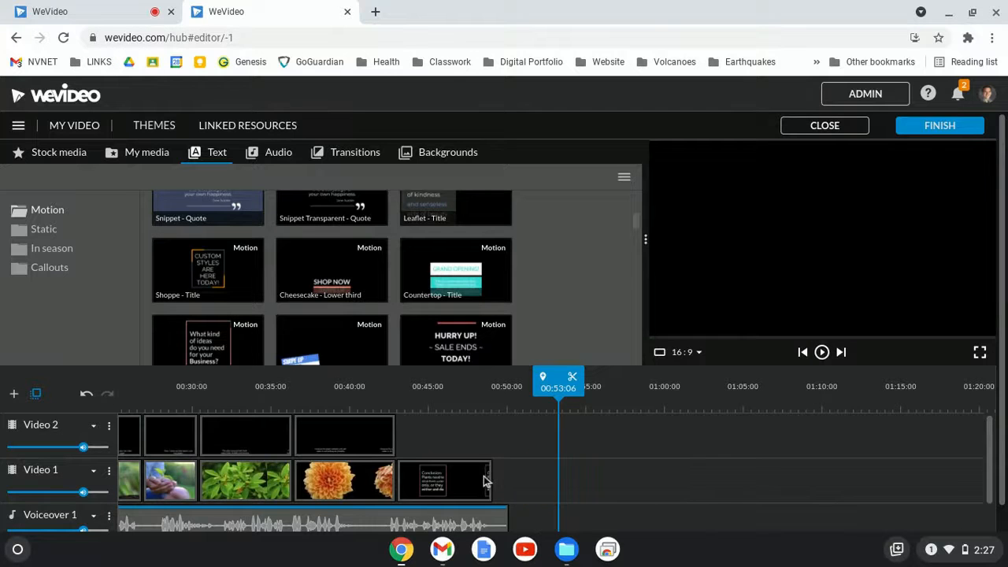
# Open the opening question title's properties to inspect its text and fonts, then cancel.
pyautogui.hscroll(-5, 485, 480)
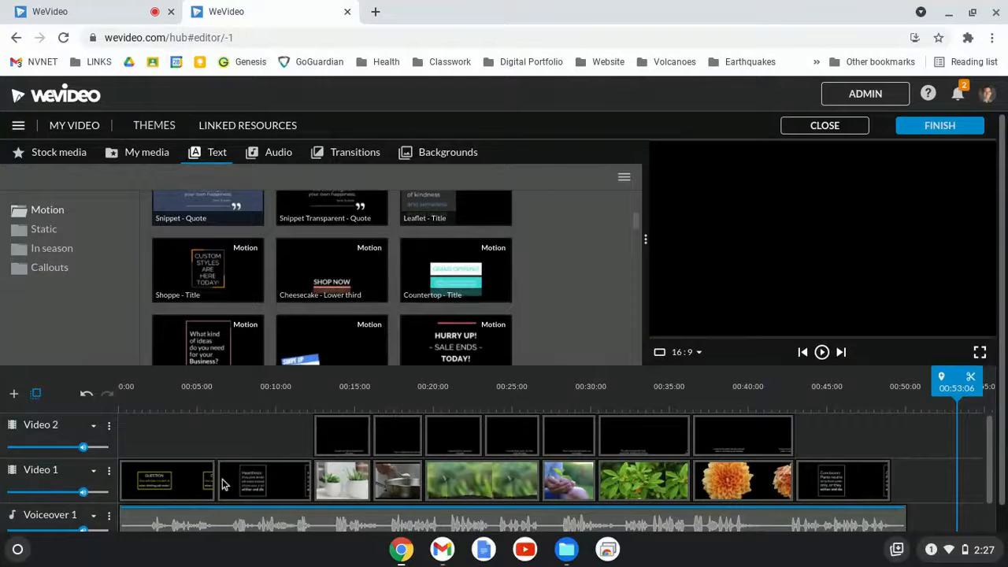
pyautogui.click(184, 480)
pyautogui.doubleClick(177, 482)
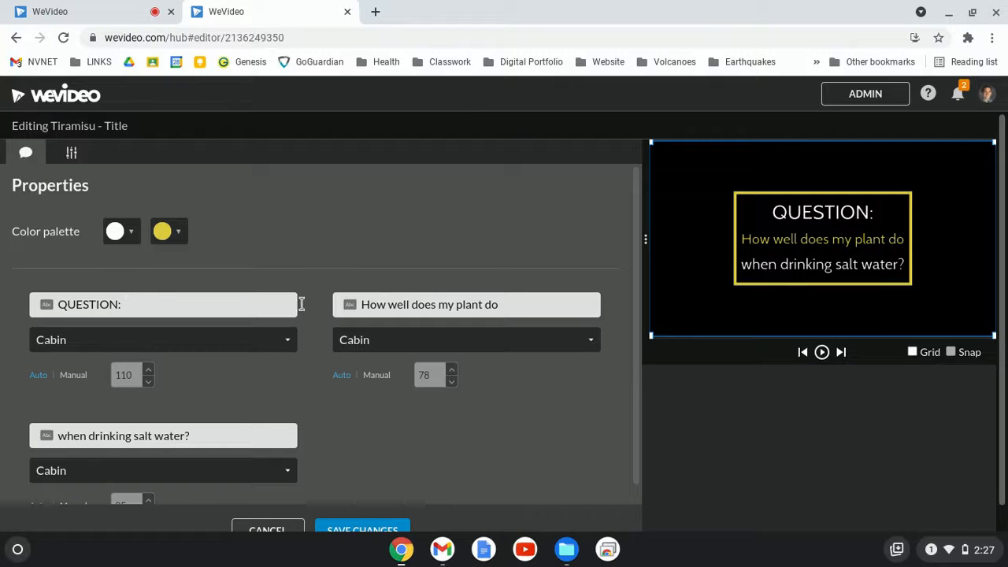
pyautogui.scroll(-1, 386, 304)
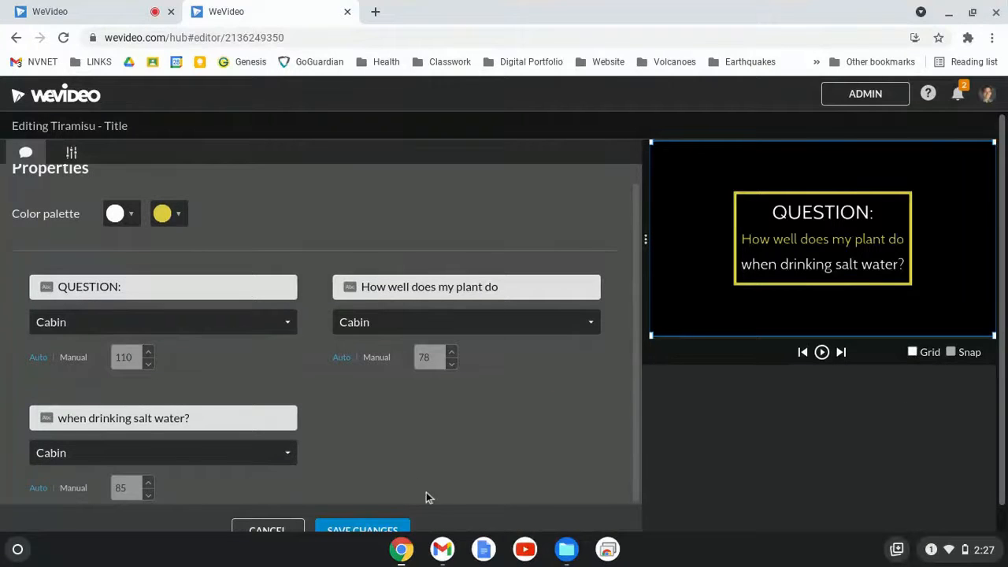
pyautogui.click(276, 528)
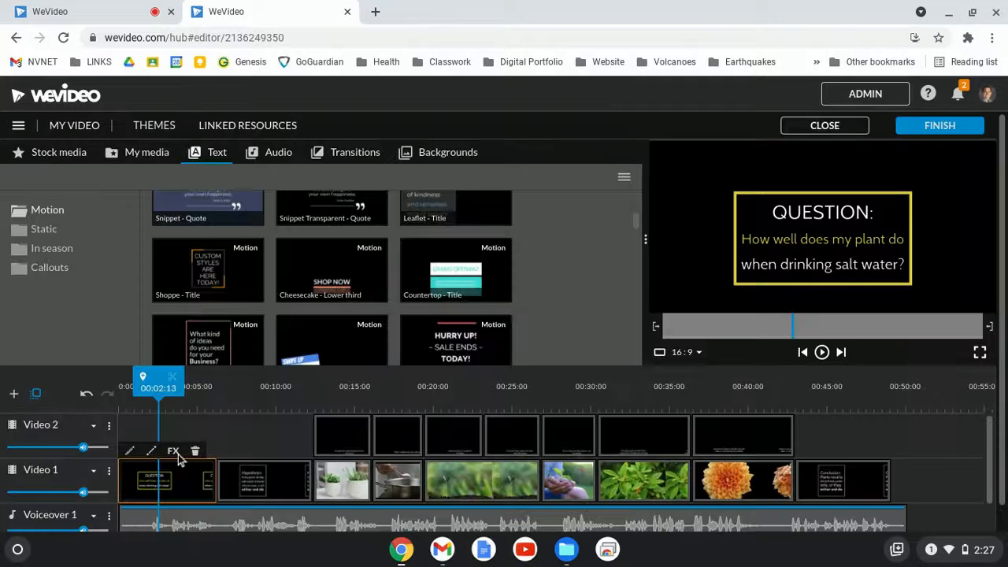
# Preview the hypothesis and conclusion title clips and the first plant clip.
pyautogui.click(243, 473)
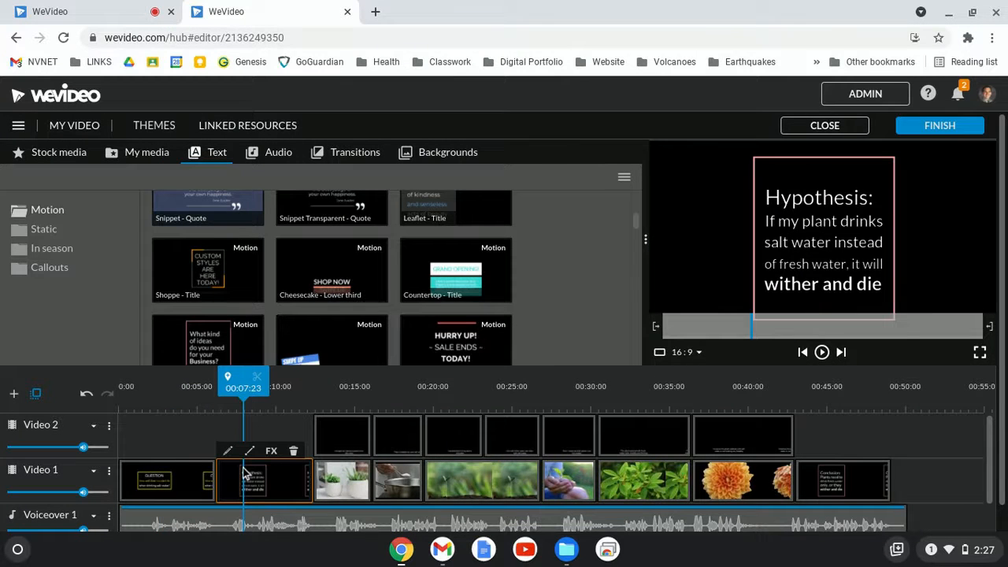
pyautogui.click(843, 481)
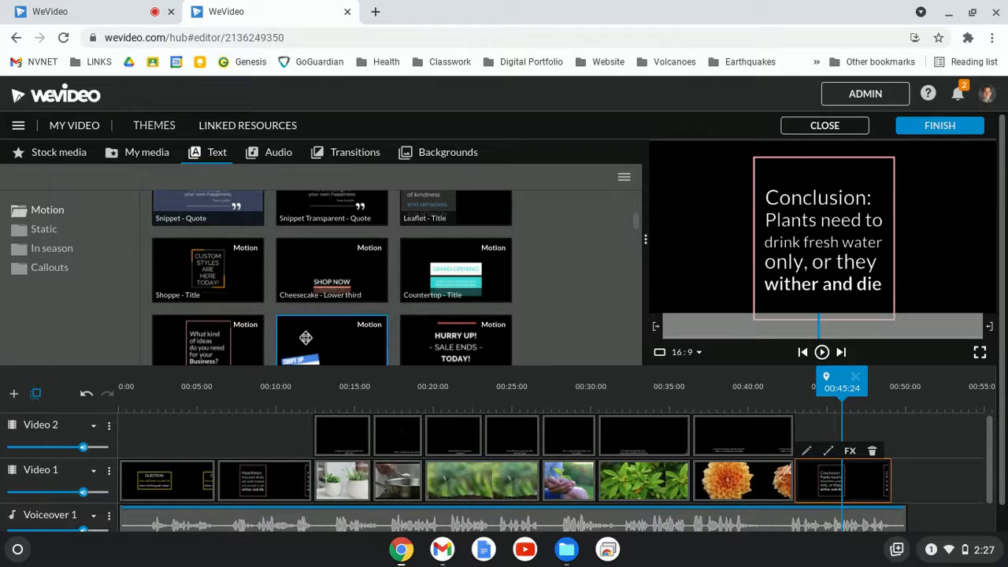
pyautogui.click(322, 393)
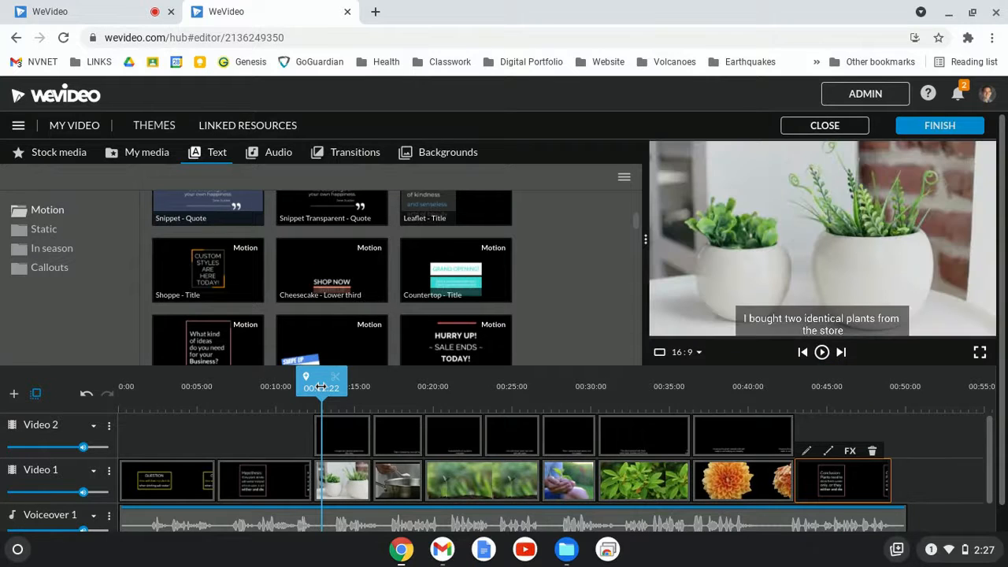
# Search the stock media library for plant.
pyautogui.click(59, 153)
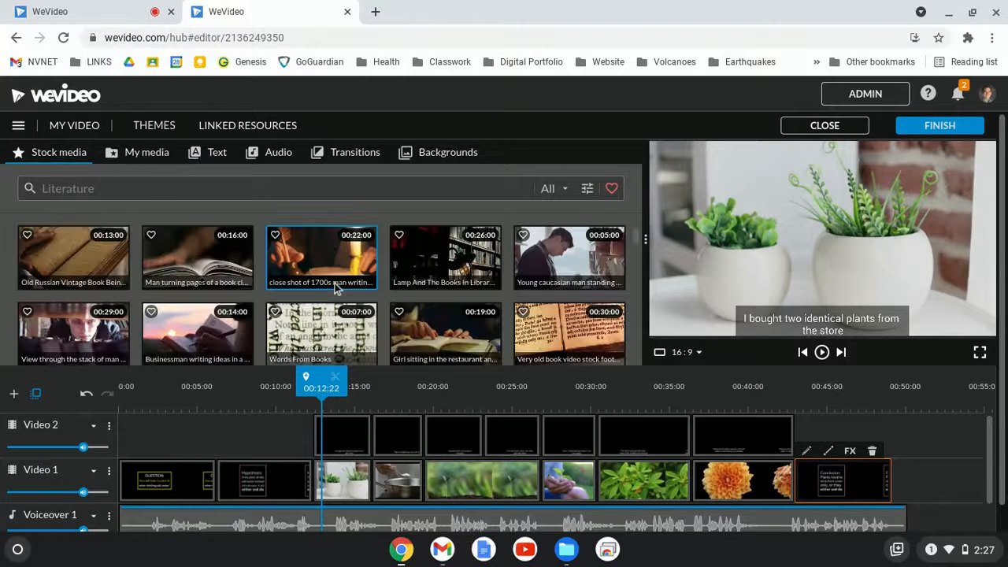
pyautogui.click(244, 181)
pyautogui.write('pla')
pyautogui.press('Return')
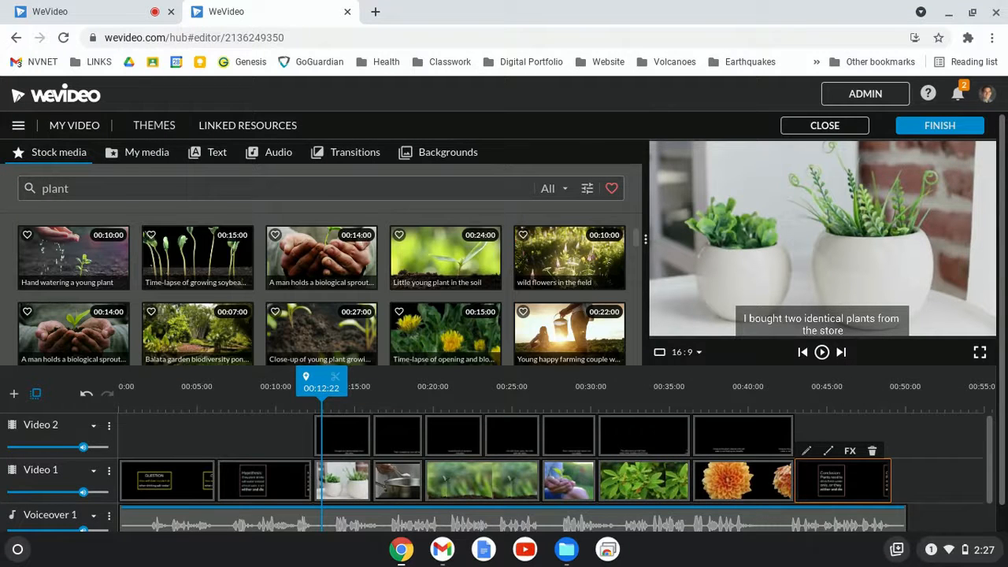
# Move the first boxed subtitle slightly higher, widen its box, and save the changes.
pyautogui.click(351, 482)
pyautogui.moveTo(370, 481)
pyautogui.mouseDown()
pyautogui.moveTo(354, 480)
pyautogui.moveTo(373, 481)
pyautogui.mouseUp()
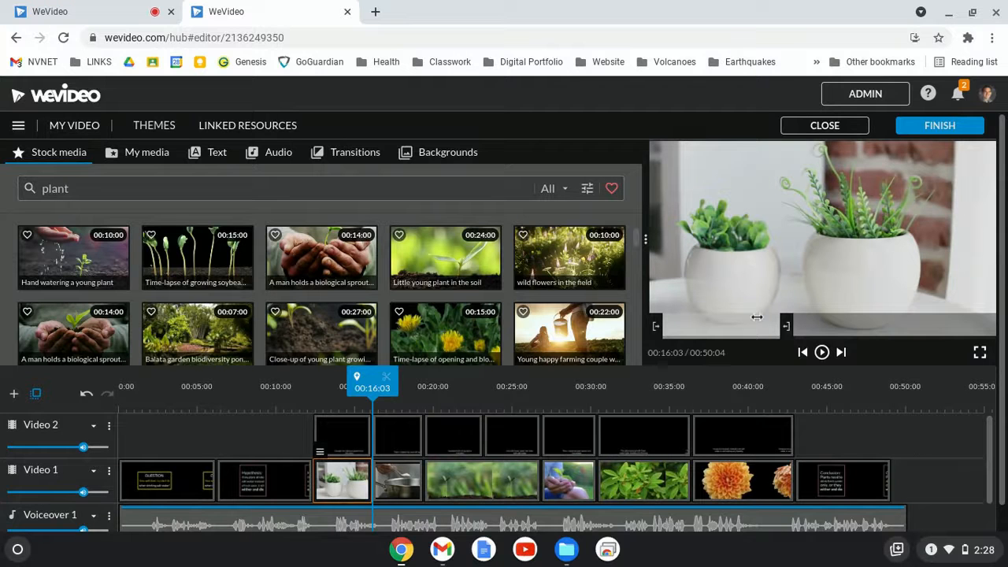
pyautogui.moveTo(371, 381); pyautogui.dragTo(344, 394)
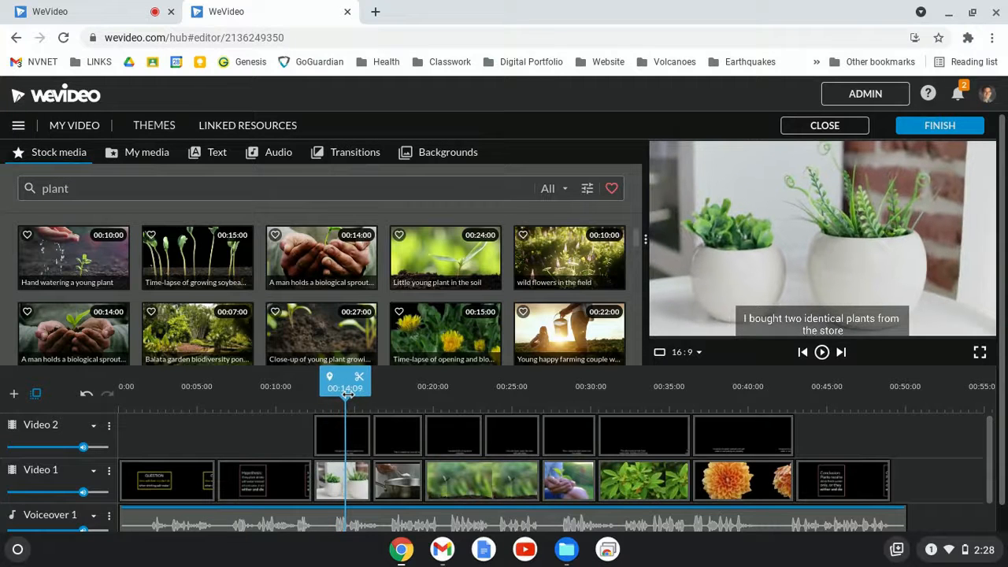
pyautogui.doubleClick(352, 435)
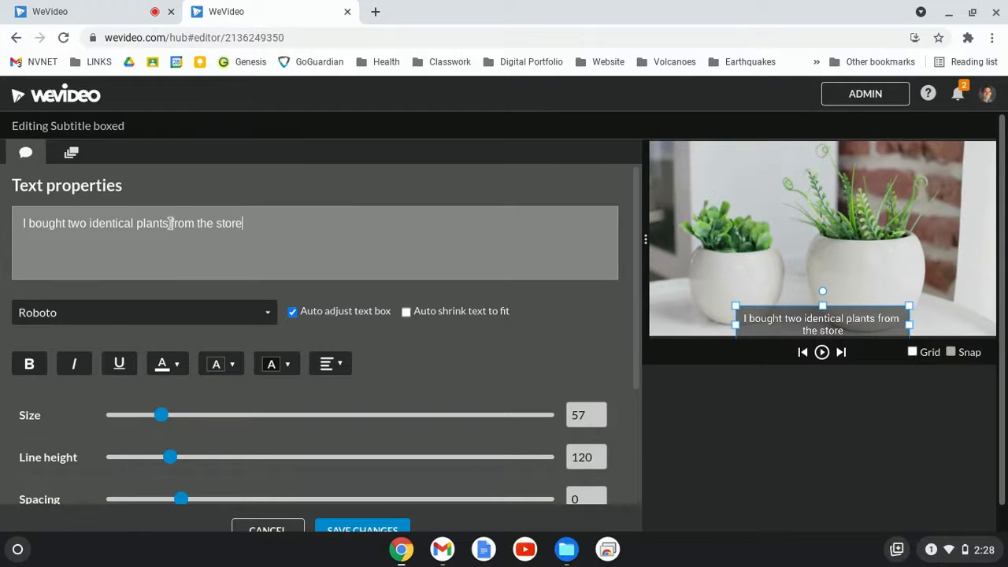
pyautogui.moveTo(801, 323)
pyautogui.mouseDown()
pyautogui.moveTo(801, 306)
pyautogui.moveTo(801, 314)
pyautogui.mouseUp()
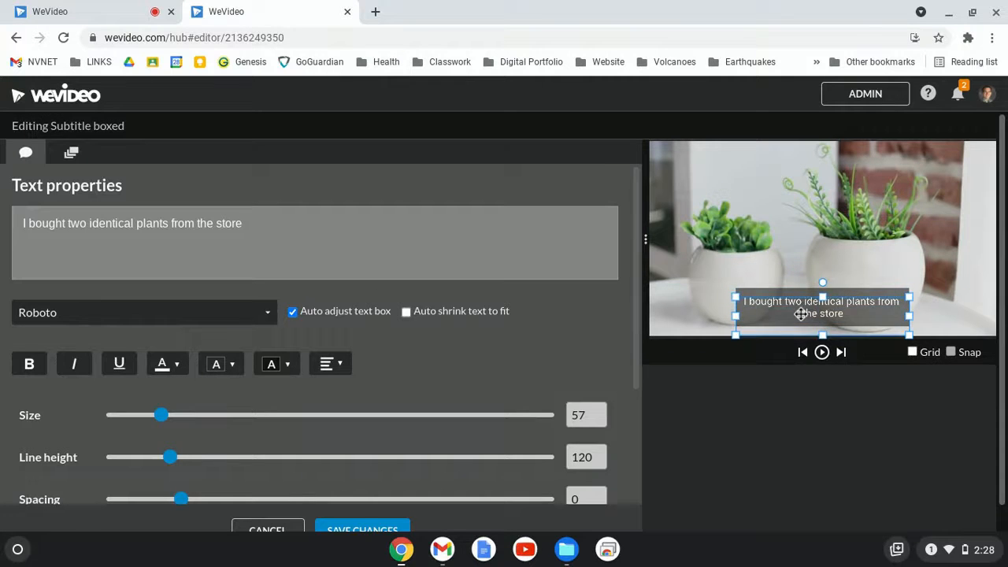
pyautogui.moveTo(911, 316); pyautogui.dragTo(918, 316)
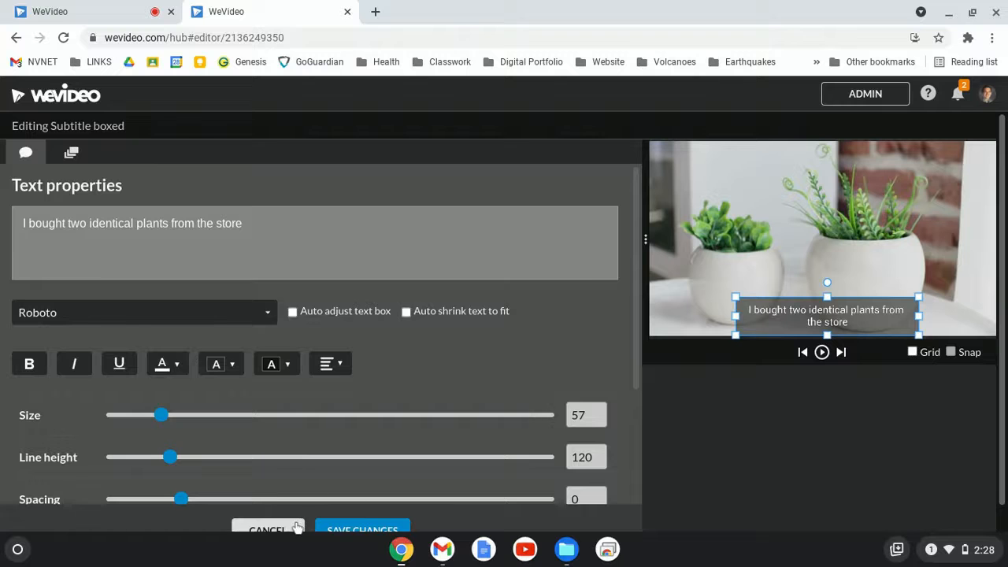
pyautogui.click(351, 526)
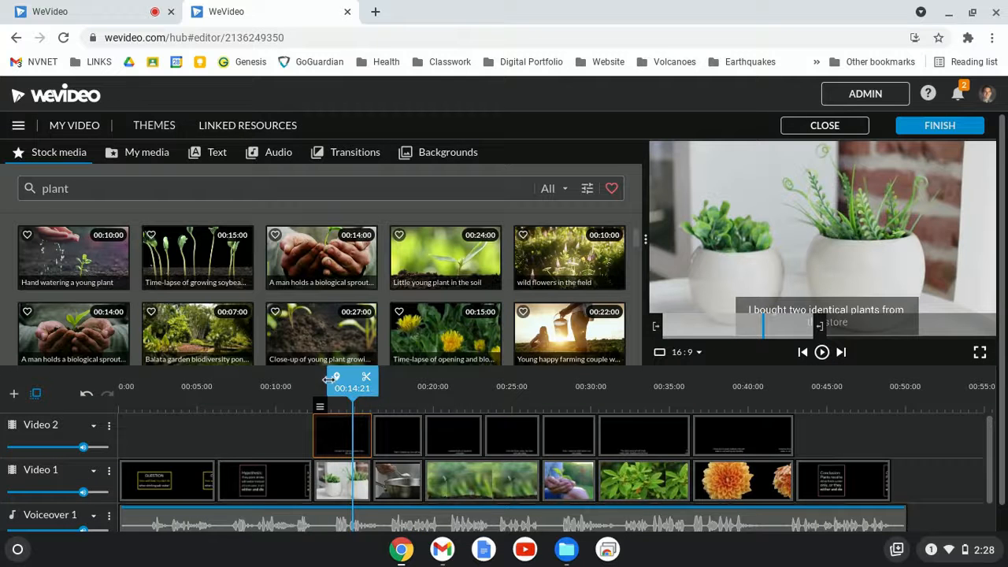
# Scrub through the timeline to preview the subtitles over the following clips.
pyautogui.moveTo(352, 386); pyautogui.dragTo(330, 387)
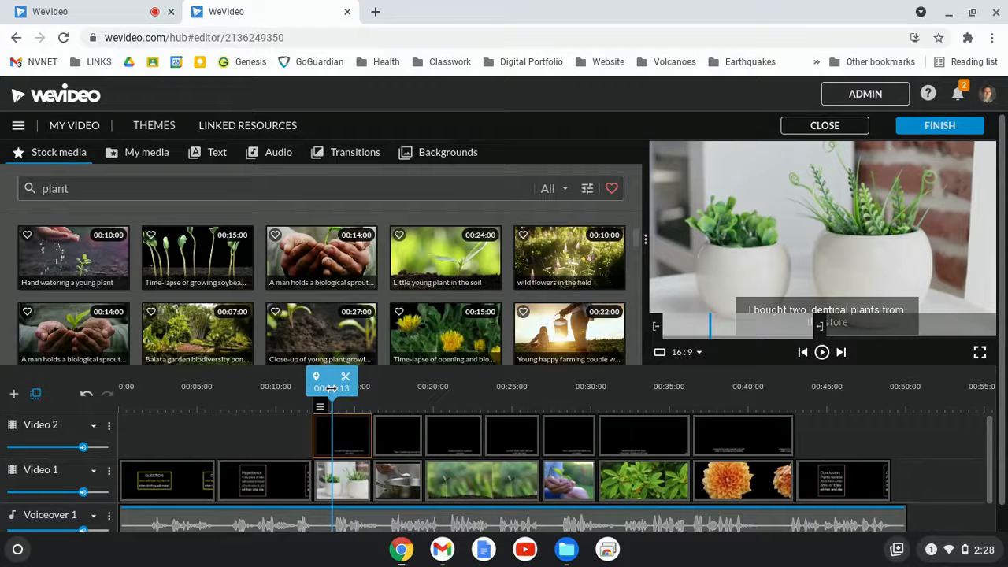
pyautogui.click(407, 391)
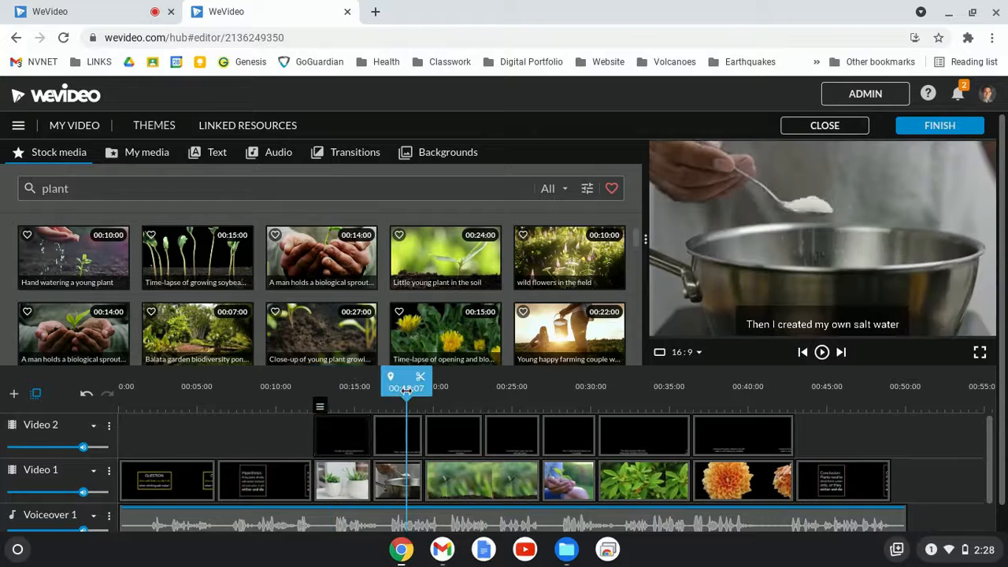
pyautogui.click(465, 394)
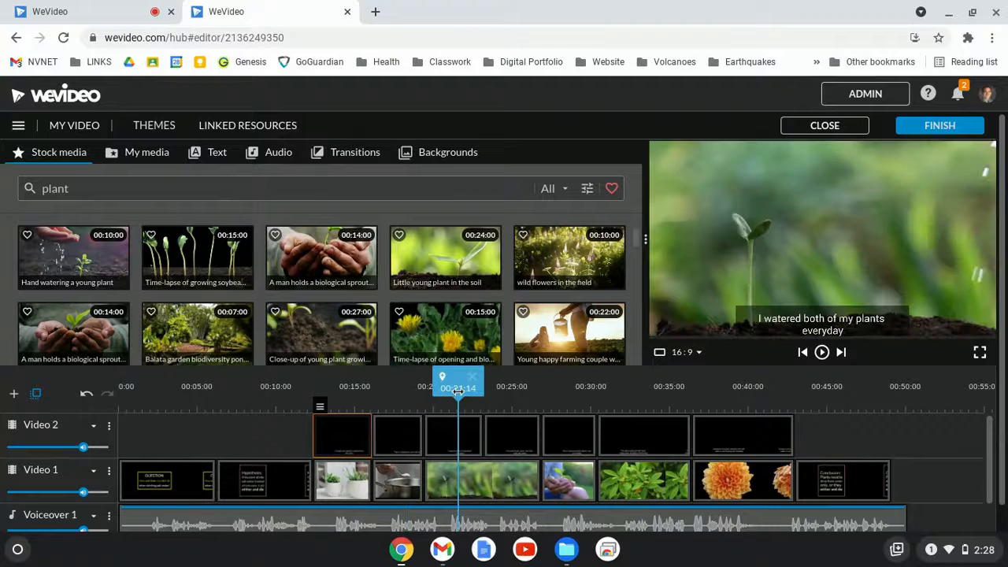
pyautogui.click(551, 403)
pyautogui.scroll(-1, 551, 403)
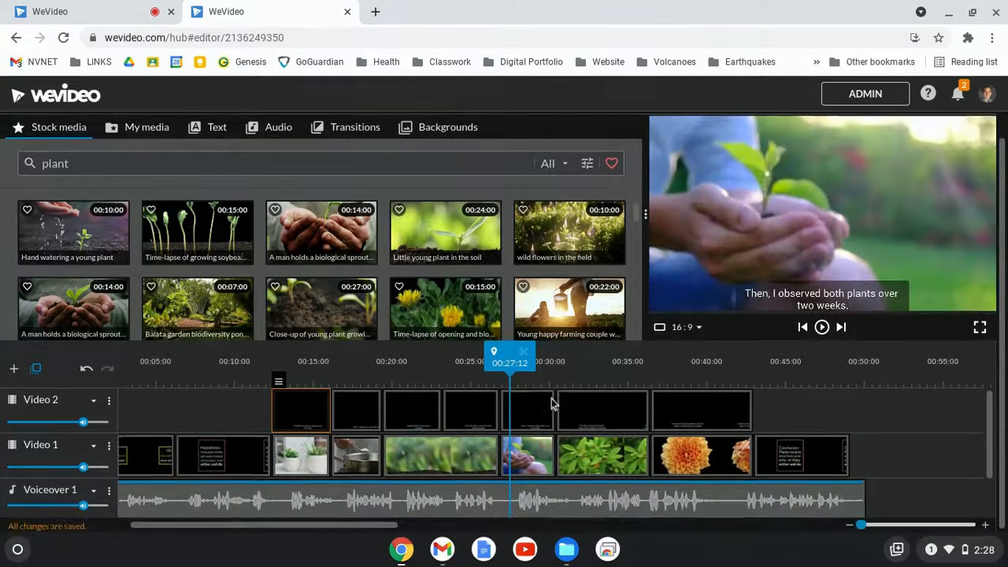
# Select the Voiceover 1 audio clip and open the audio library.
pyautogui.click(156, 501)
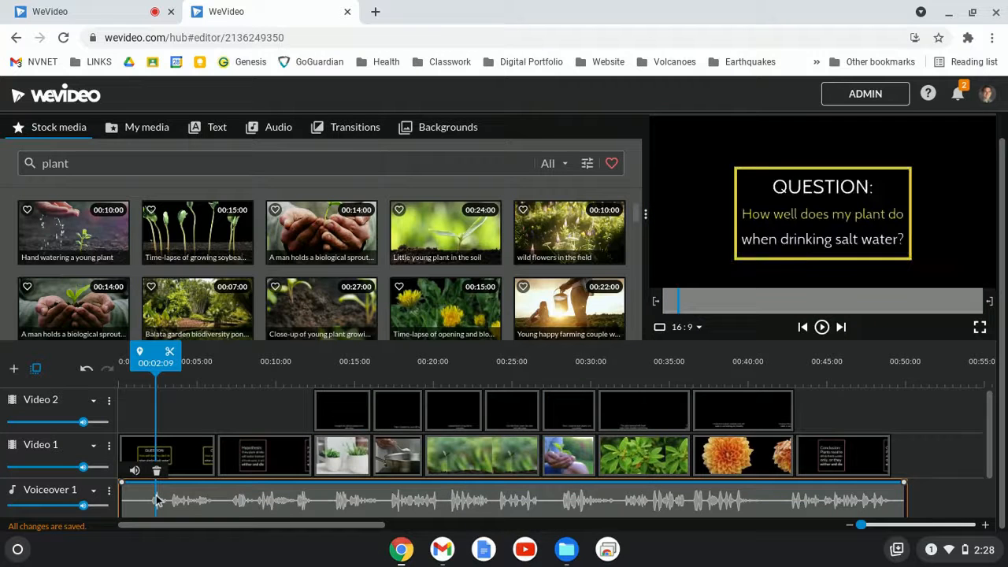
pyautogui.scroll(1, 22, 181)
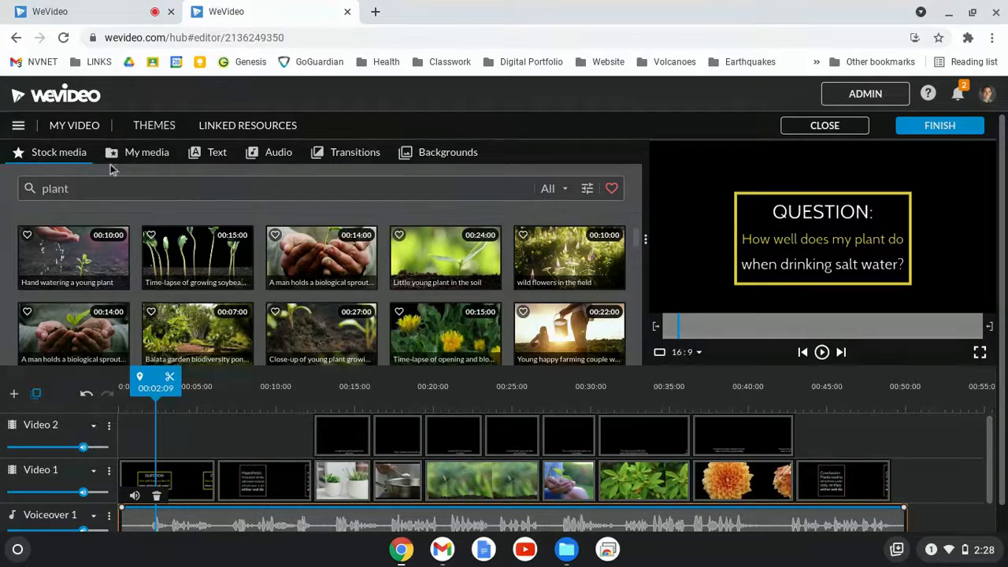
pyautogui.click(254, 155)
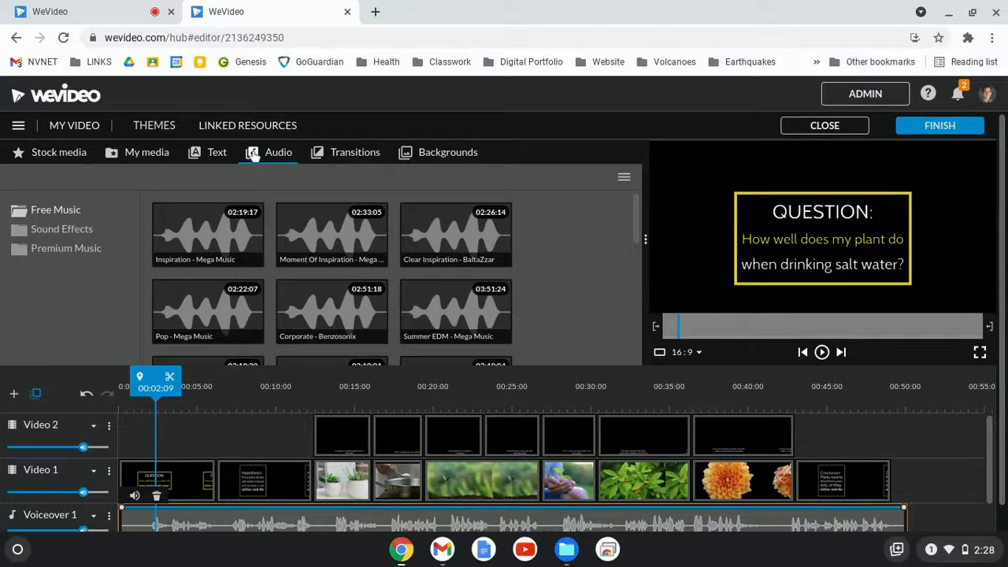
# Review the stock media and personal media libraries, and open then close the narration recorder.
pyautogui.click(57, 155)
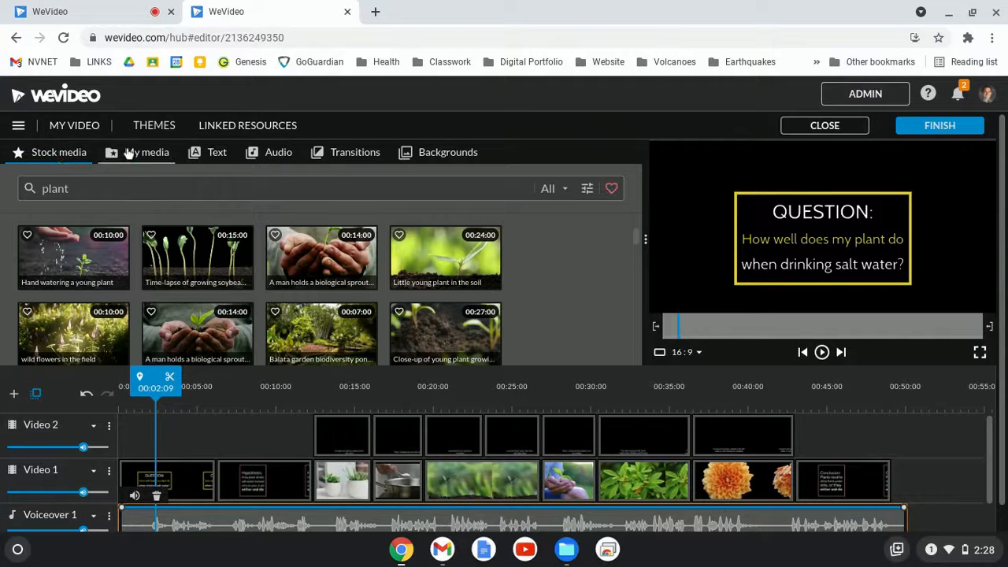
pyautogui.click(128, 153)
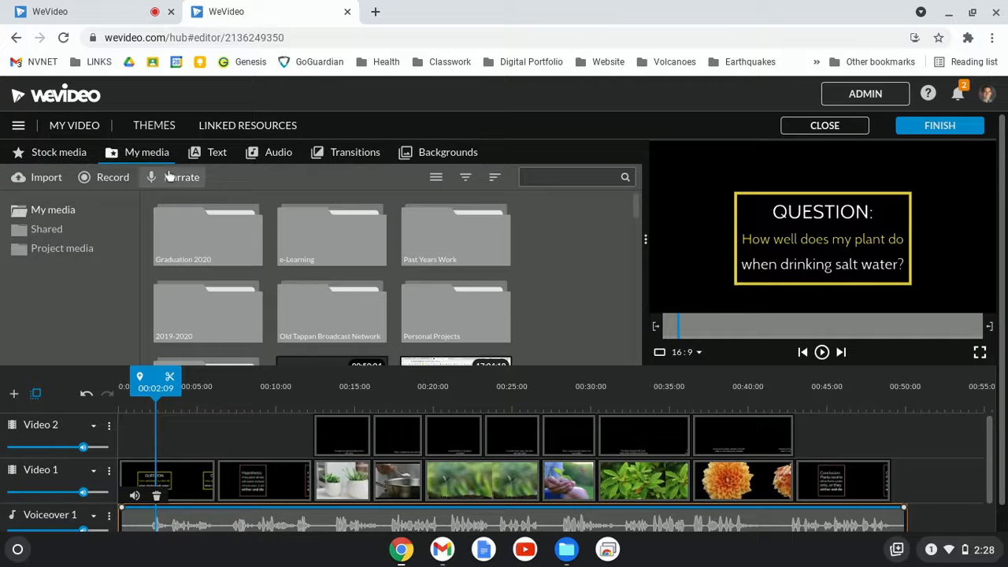
pyautogui.click(54, 157)
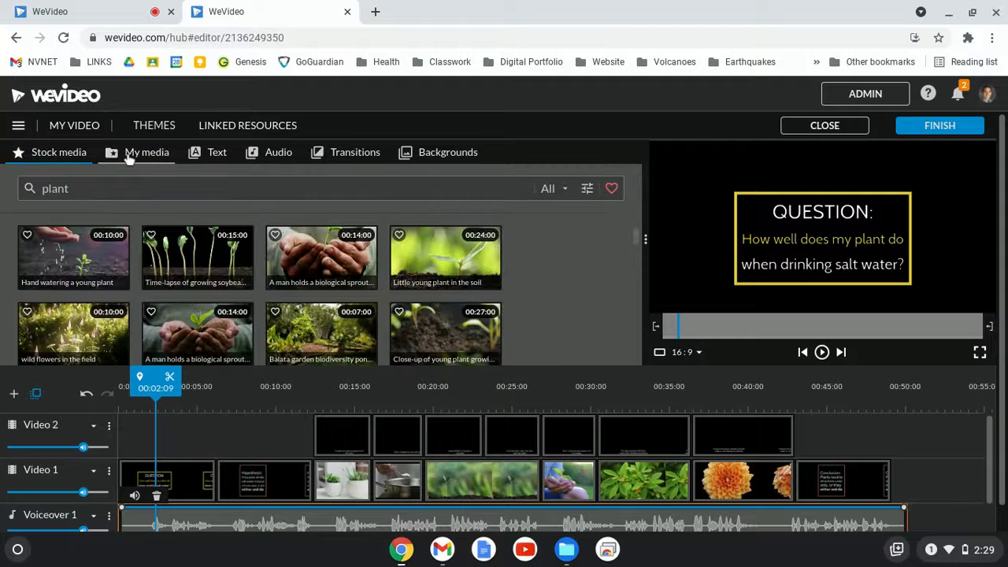
pyautogui.click(130, 157)
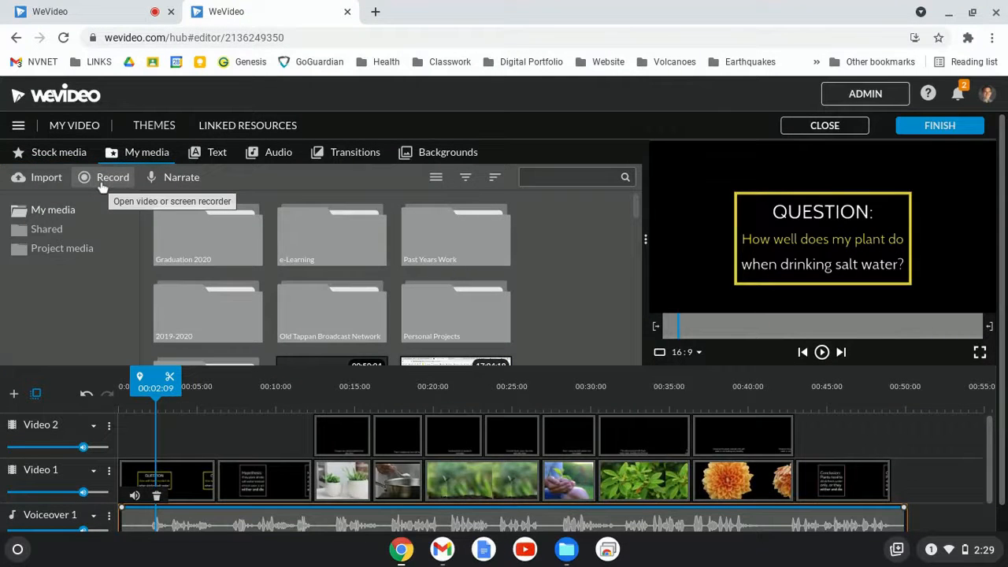
pyautogui.click(172, 181)
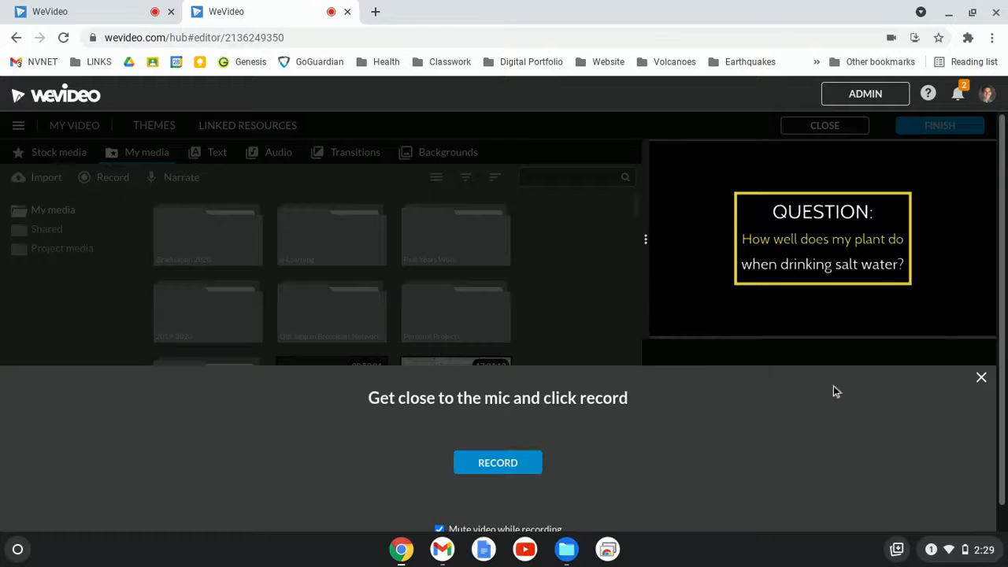
pyautogui.click(981, 380)
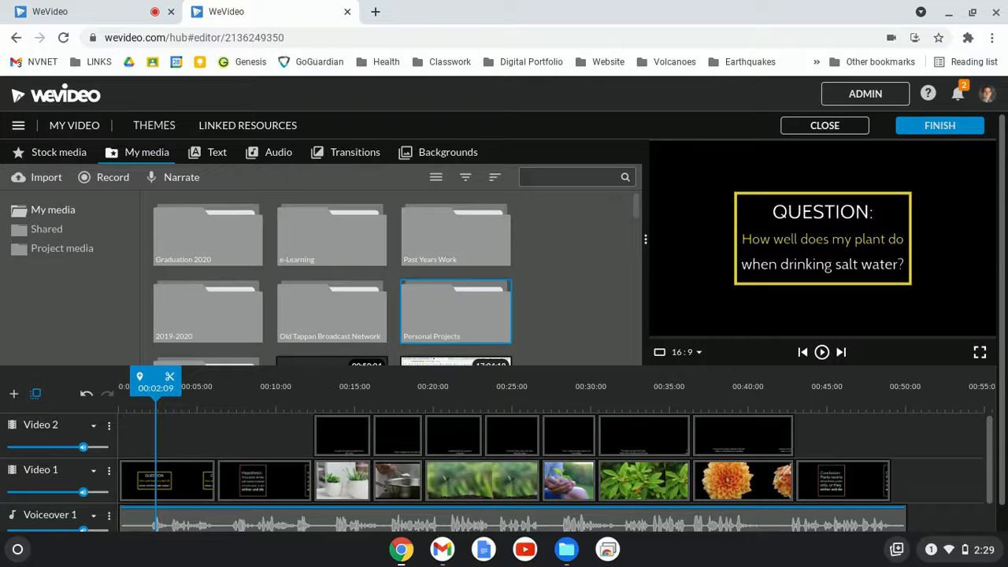
# Scroll the timeline to examine the voiceover and music tracks.
pyautogui.scroll(-3, 390, 339)
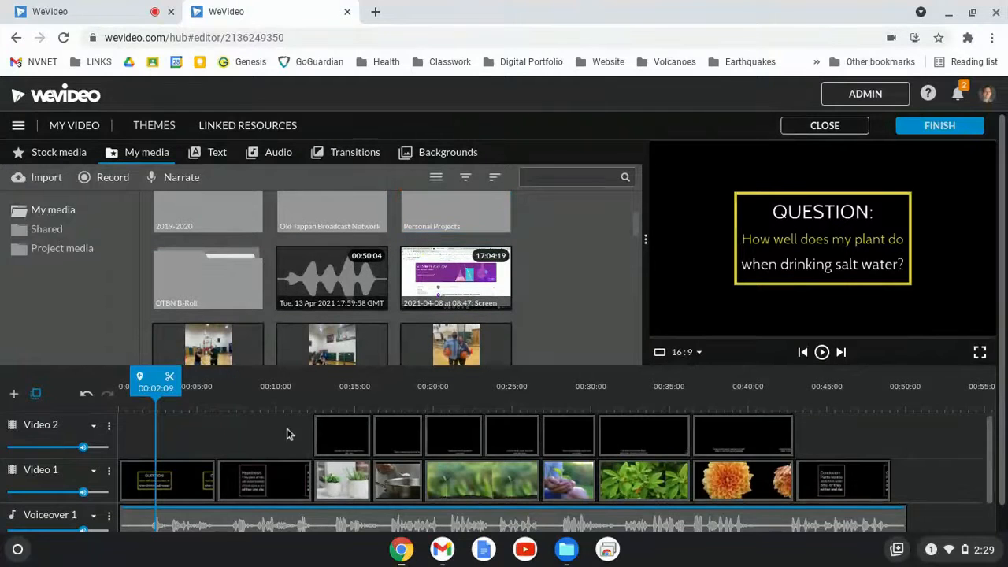
pyautogui.scroll(-1, 288, 433)
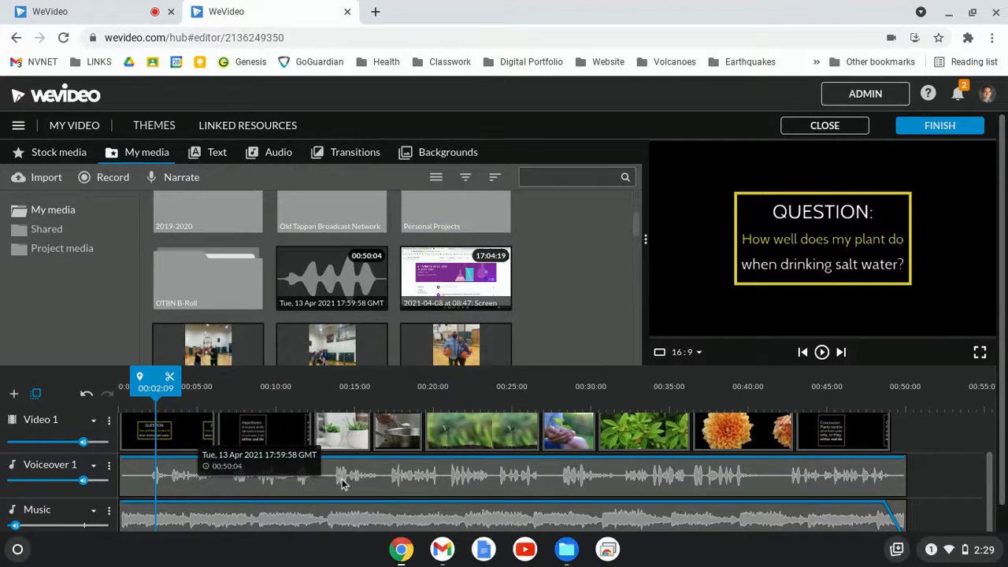
pyautogui.moveTo(82, 482)
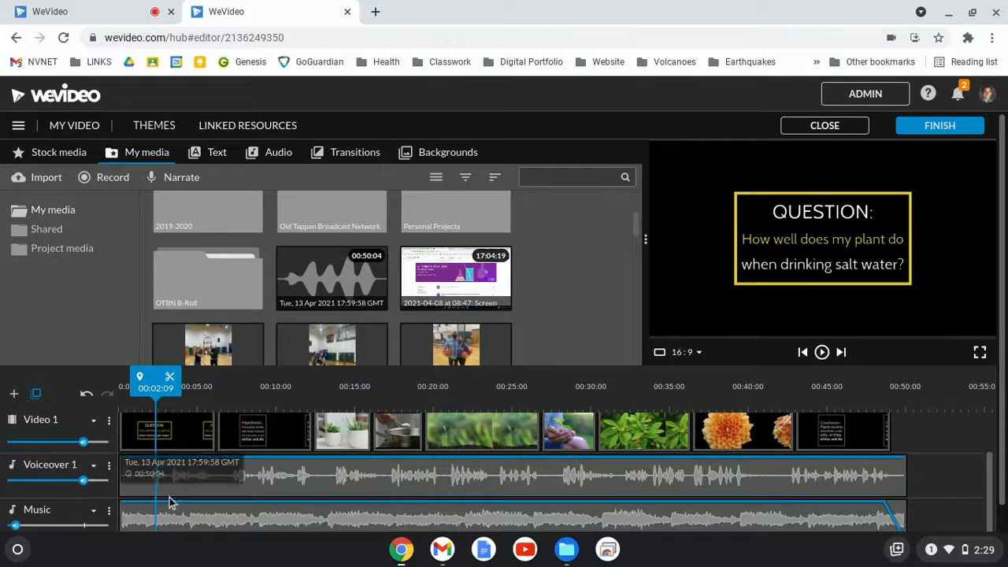
pyautogui.scroll(1, 78, 471)
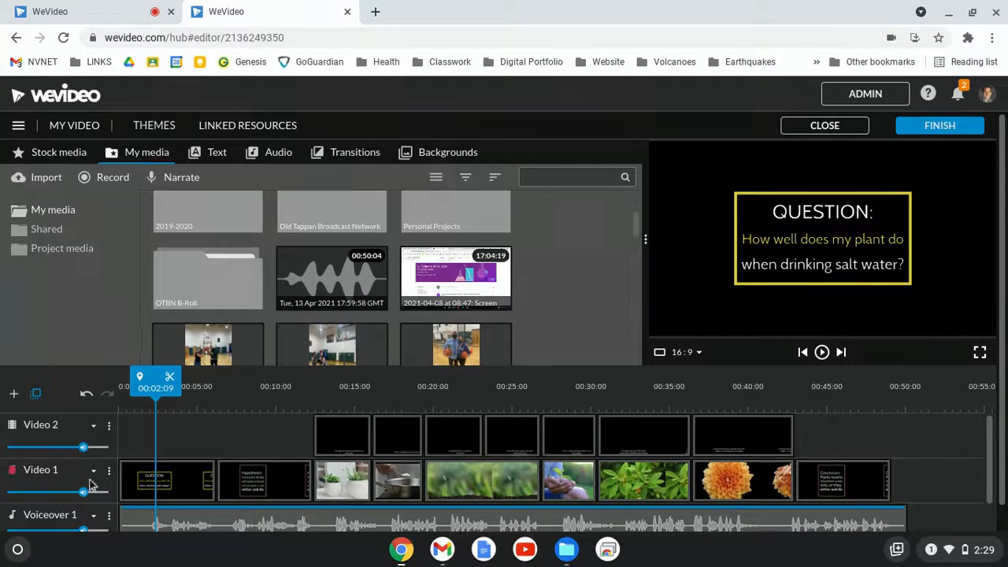
# Try moving the potted-plants clip up to the Video 2 track, preview it, and undo the moves.
pyautogui.click(338, 484)
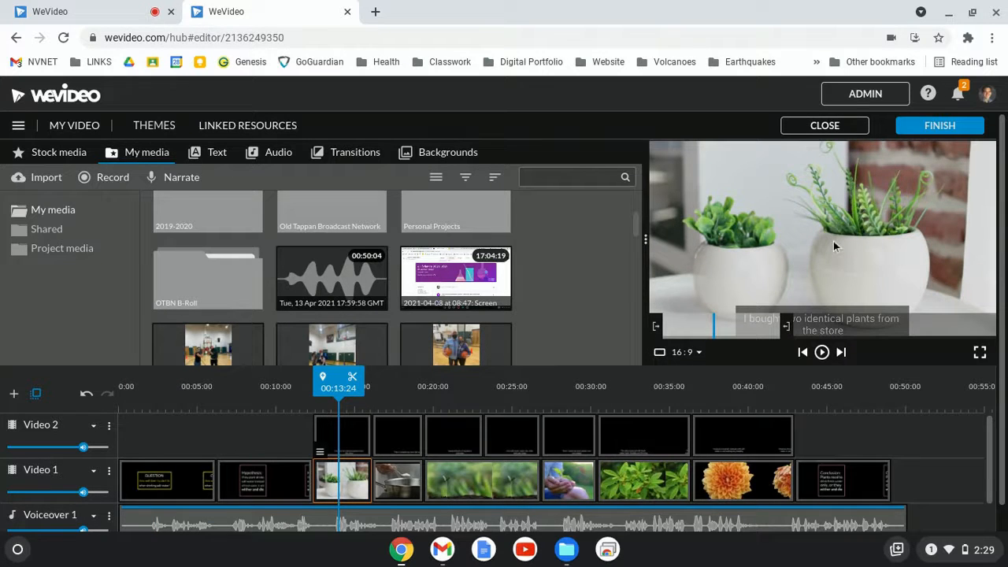
pyautogui.moveTo(346, 490)
pyautogui.mouseDown()
pyautogui.moveTo(287, 441)
pyautogui.moveTo(338, 473)
pyautogui.mouseUp()
pyautogui.moveTo(284, 438); pyautogui.dragTo(339, 445)
pyautogui.press('space')
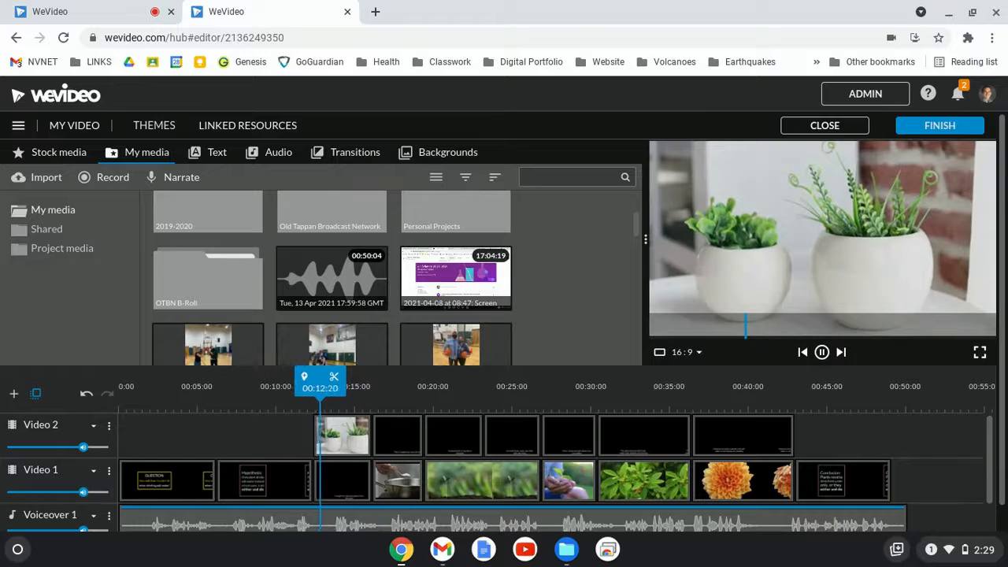
pyautogui.press('space')
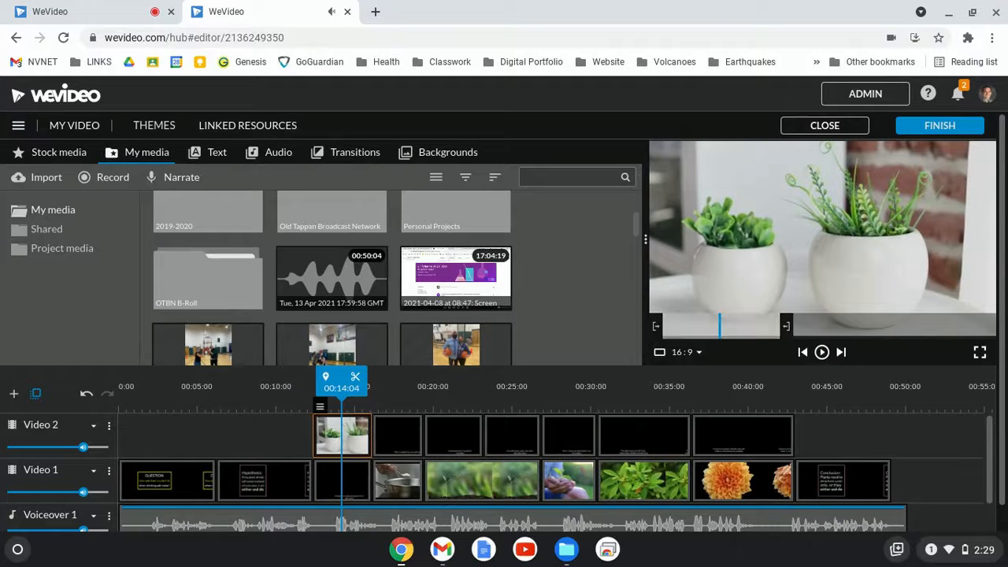
pyautogui.click(253, 436)
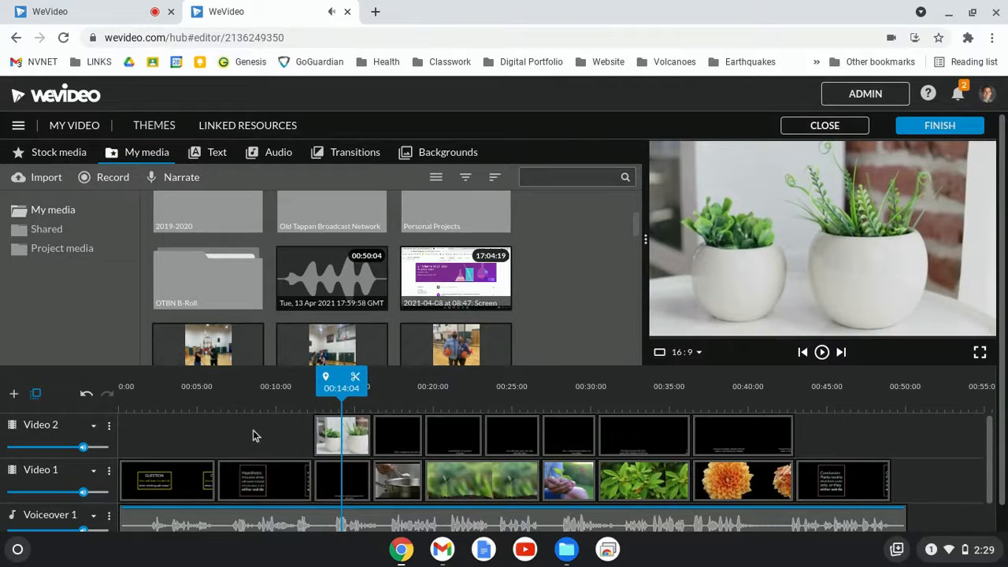
pyautogui.hotkey('ctrl', 'z')
pyautogui.hotkey('ctrl', 'z')
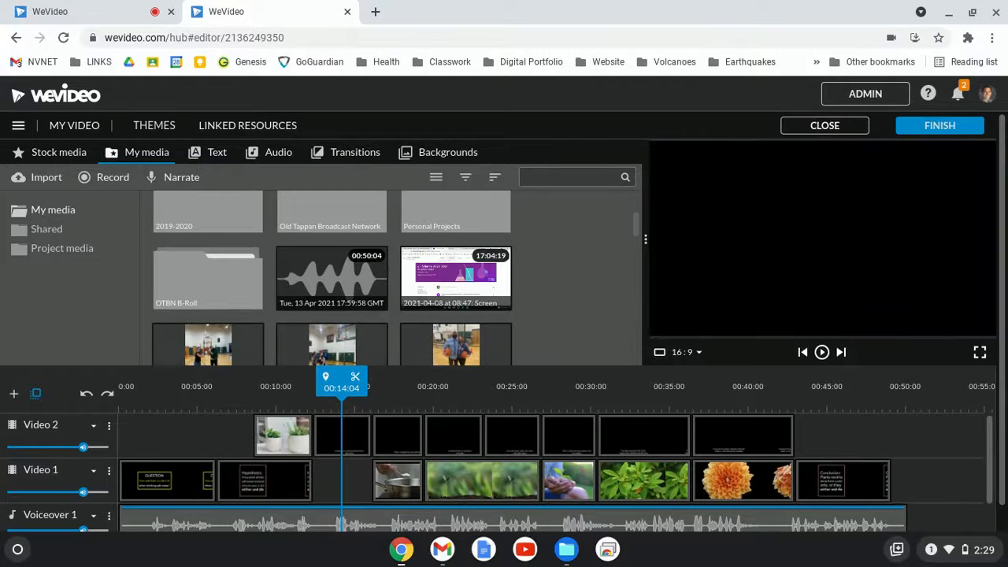
pyautogui.hotkey('ctrl', 'z')
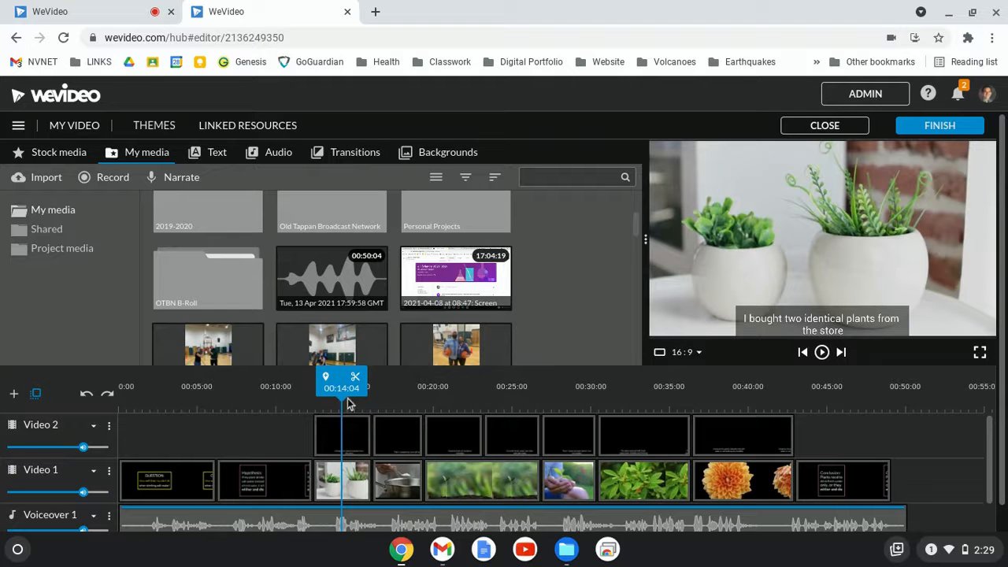
# Add a volume keyframe on the Music clip just before its fade-out at the end.
pyautogui.moveTo(343, 391); pyautogui.dragTo(328, 391)
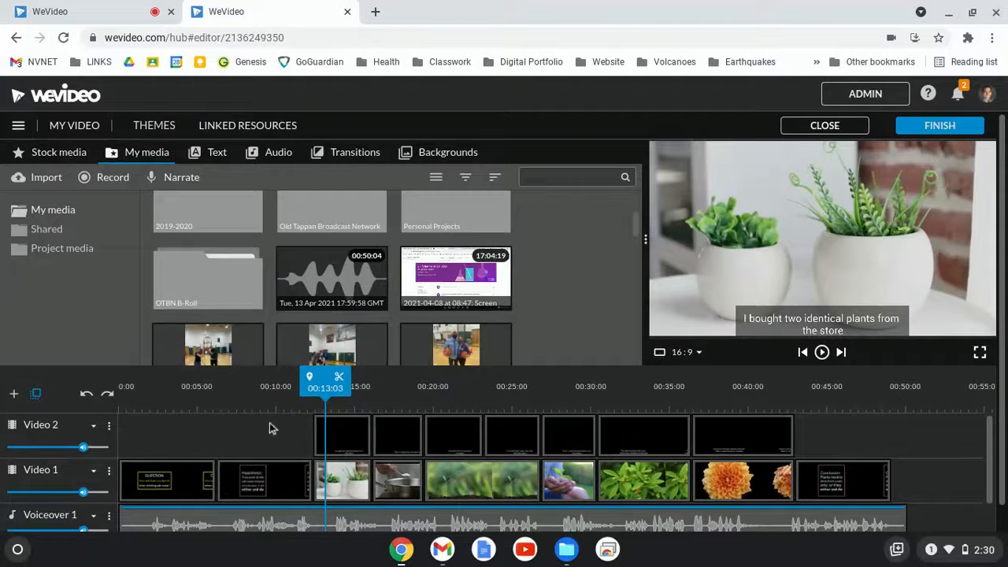
pyautogui.scroll(-1, 172, 446)
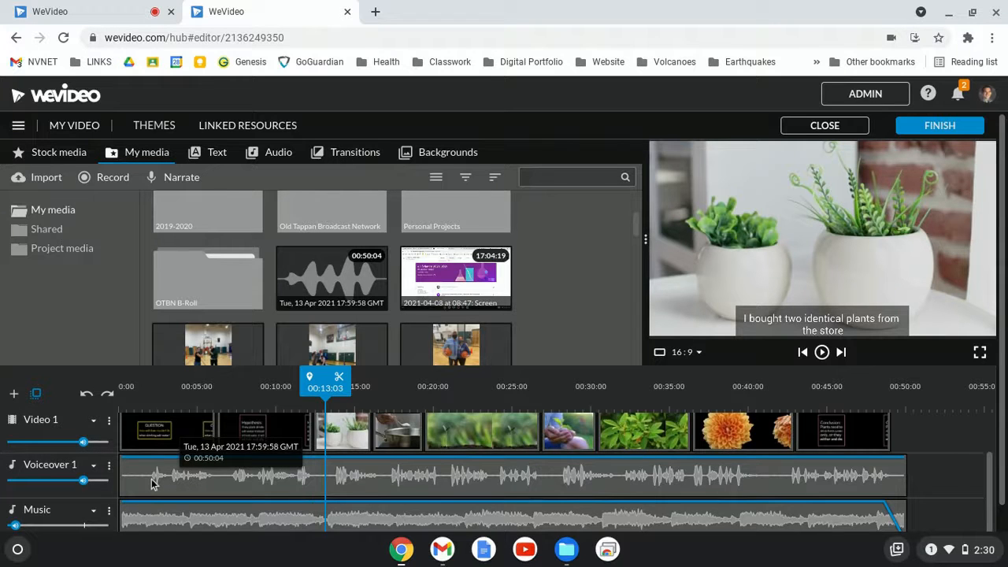
pyautogui.scroll(-1, 153, 484)
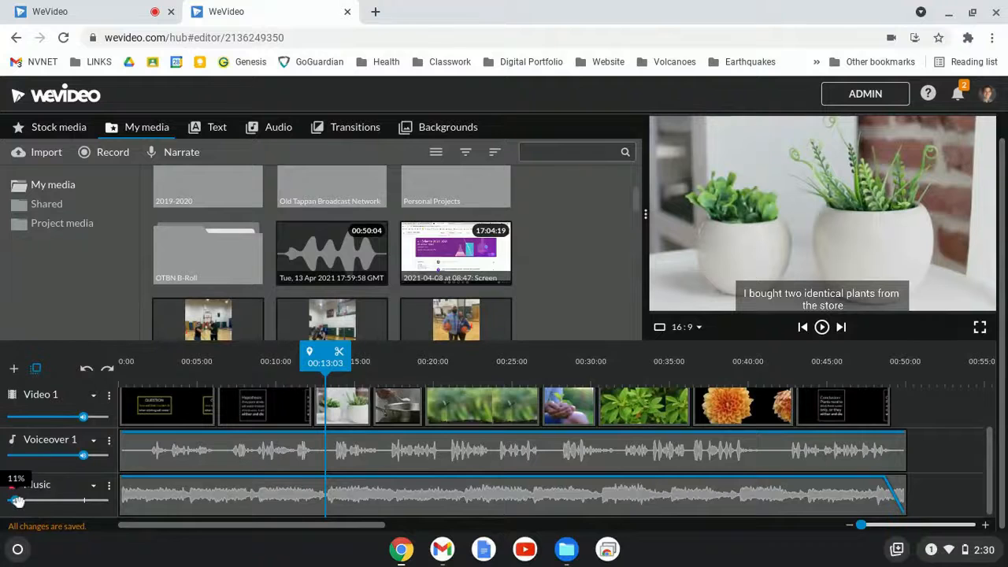
pyautogui.moveTo(17, 506)
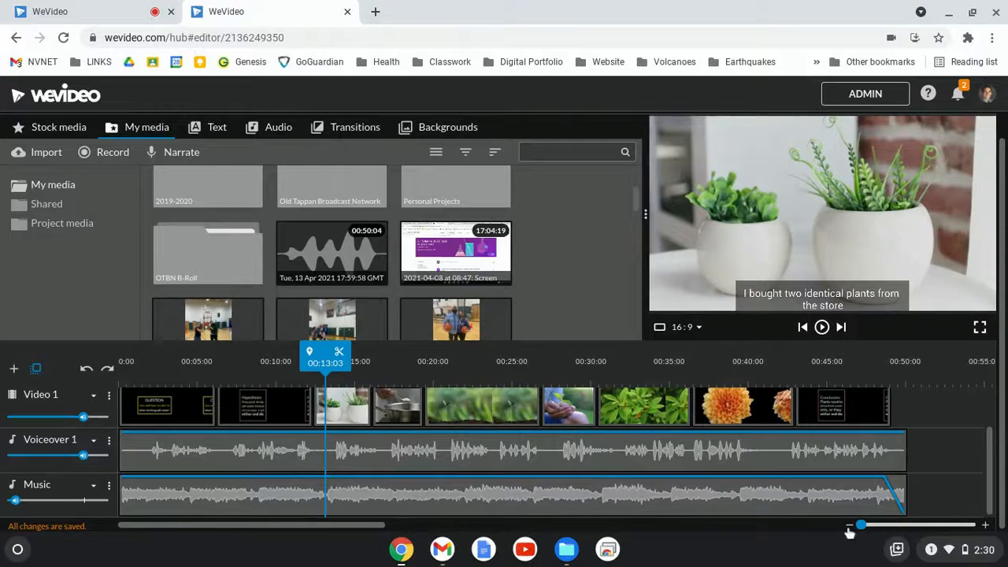
pyautogui.click(887, 481)
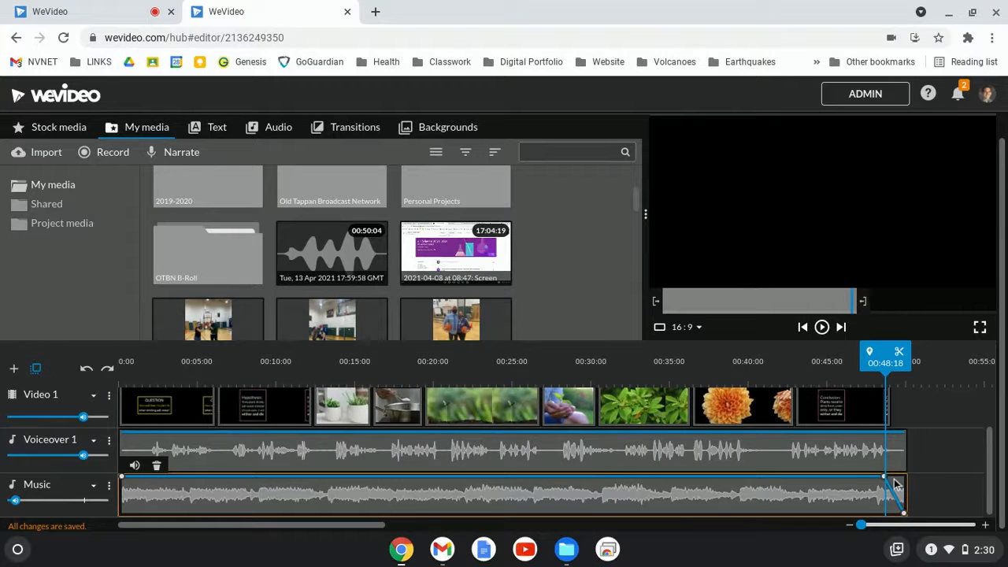
pyautogui.click(831, 478)
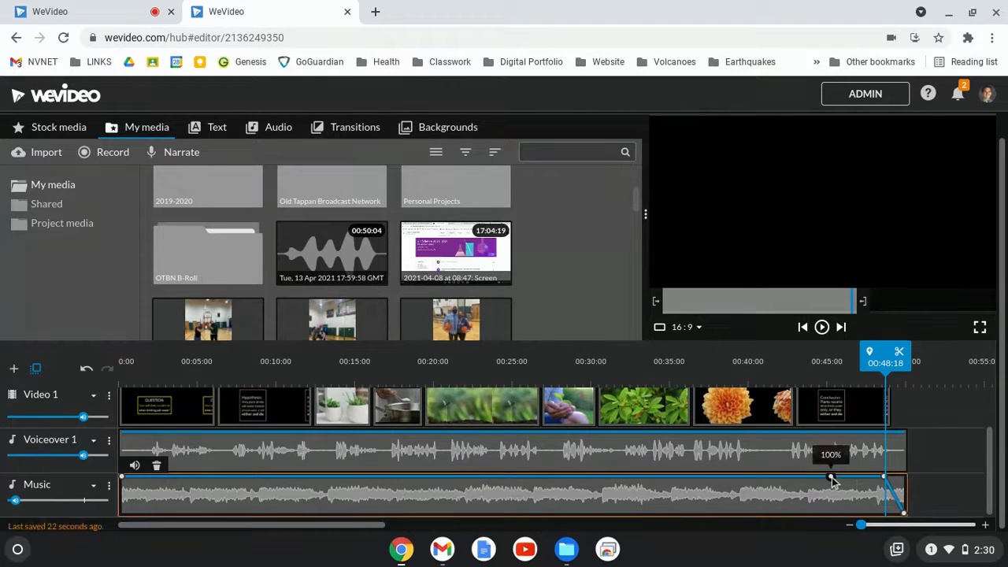
pyautogui.moveTo(831, 478)
pyautogui.mouseDown()
pyautogui.moveTo(827, 495)
pyautogui.moveTo(830, 476)
pyautogui.mouseUp()
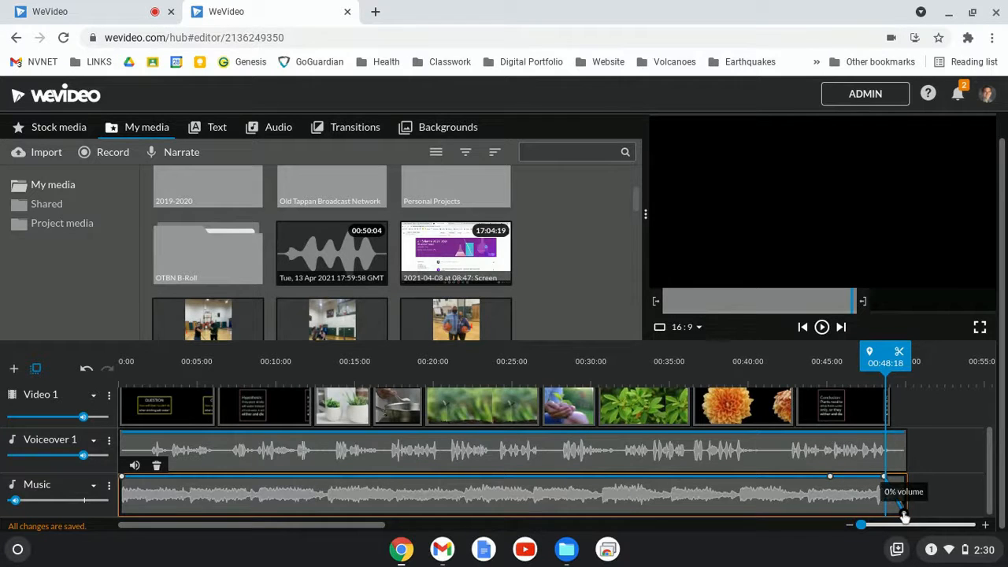
# Play back the ending and scrub through the timeline to preview the music fade.
pyautogui.moveTo(888, 364); pyautogui.dragTo(865, 365)
pyautogui.press('space')
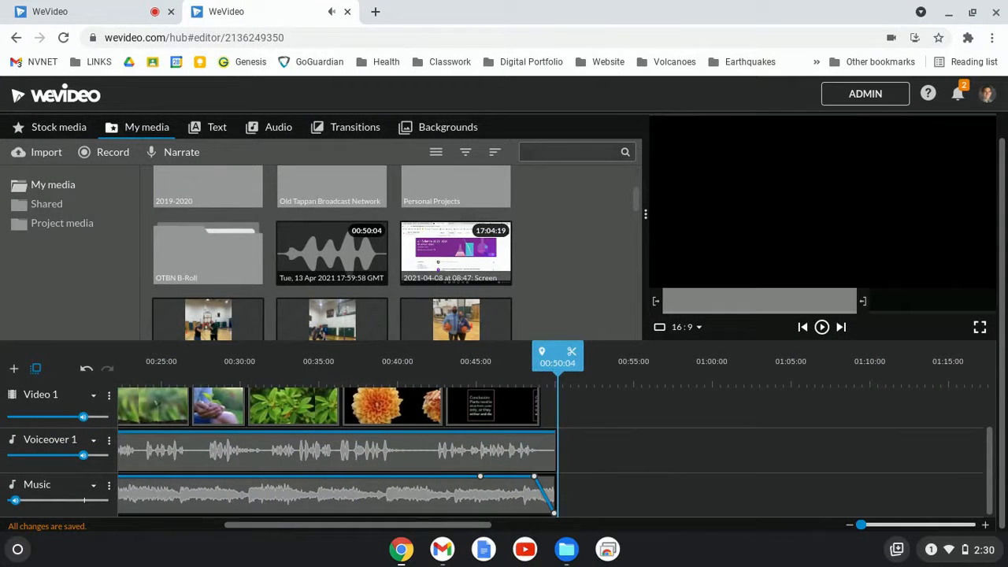
pyautogui.moveTo(556, 358); pyautogui.dragTo(373, 390)
pyautogui.moveTo(297, 391); pyautogui.dragTo(240, 389)
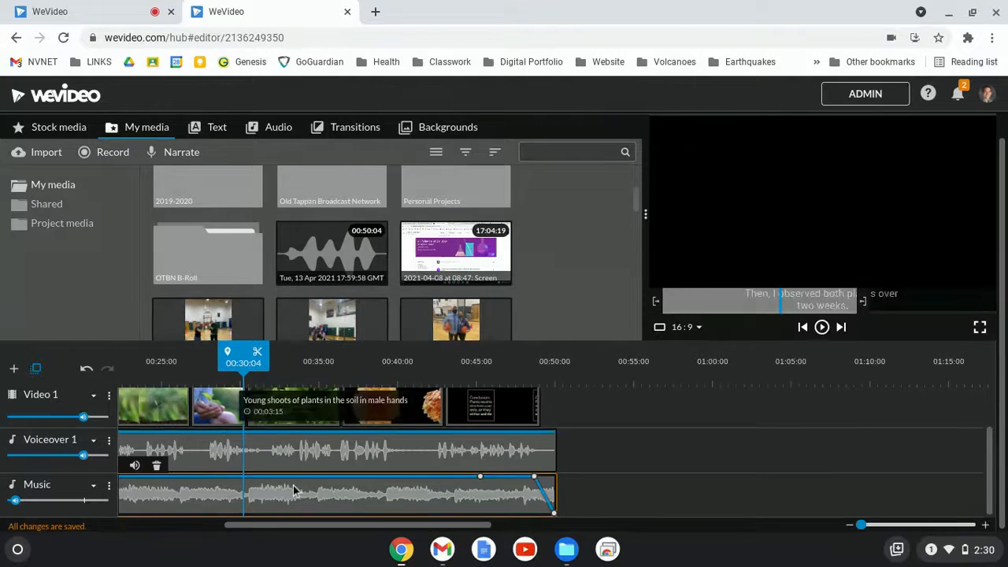
pyautogui.hscroll(-1, 293, 490)
pyautogui.hscroll(-5, 293, 490)
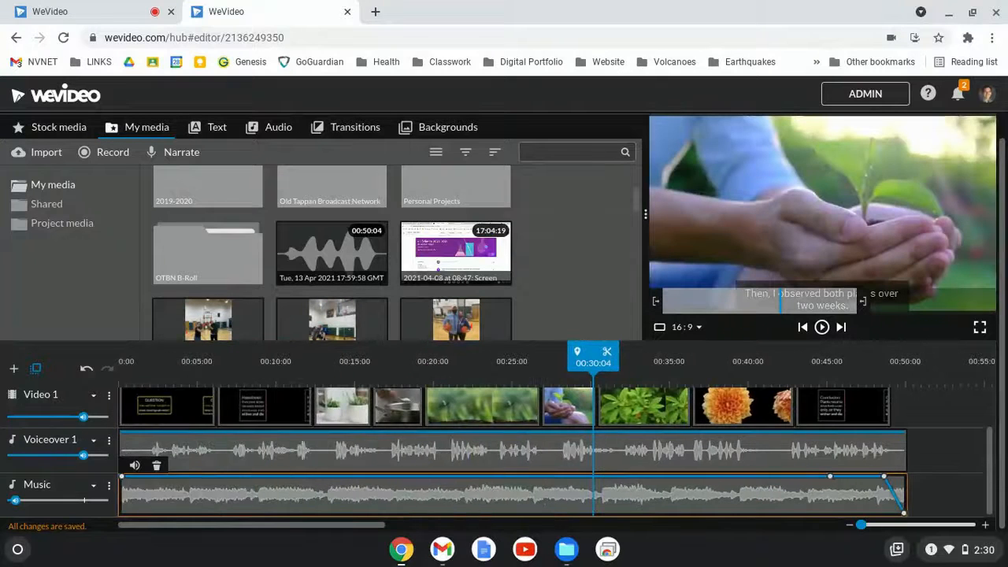
pyautogui.scroll(1, 551, 451)
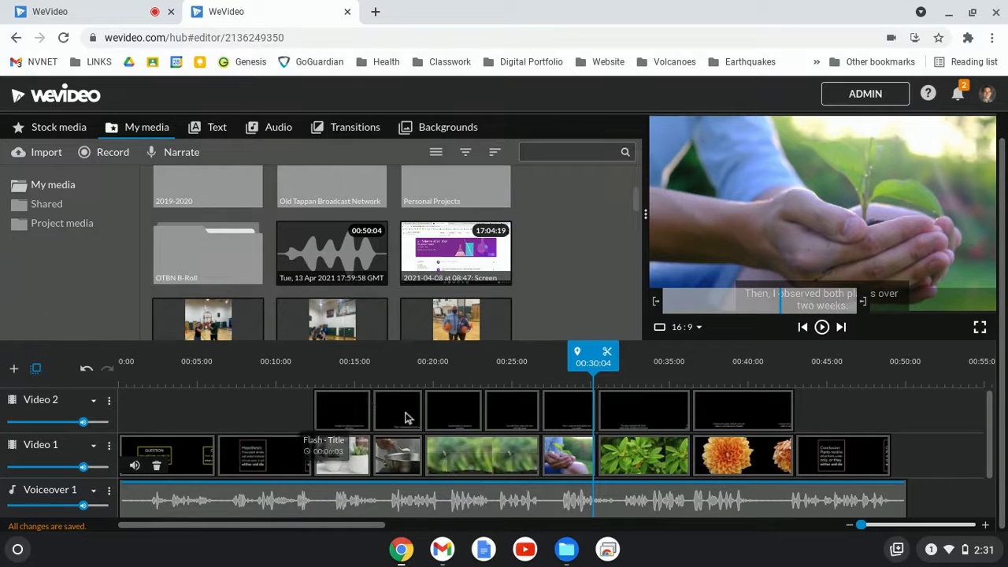
pyautogui.scroll(1, 837, 378)
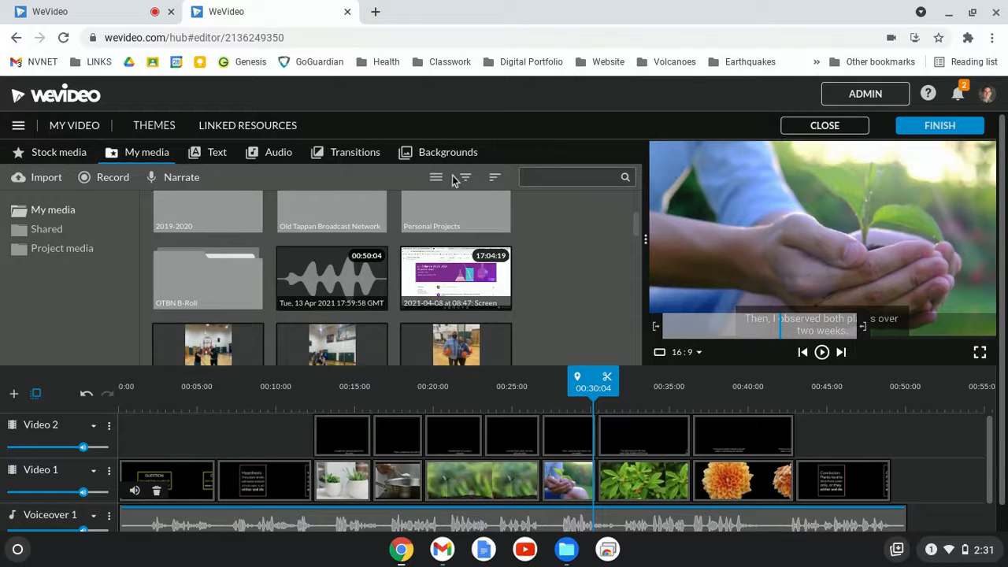
# Finish editing, title the export Water Experiment Video, and choose HD 1280x720 resolution.
pyautogui.click(941, 128)
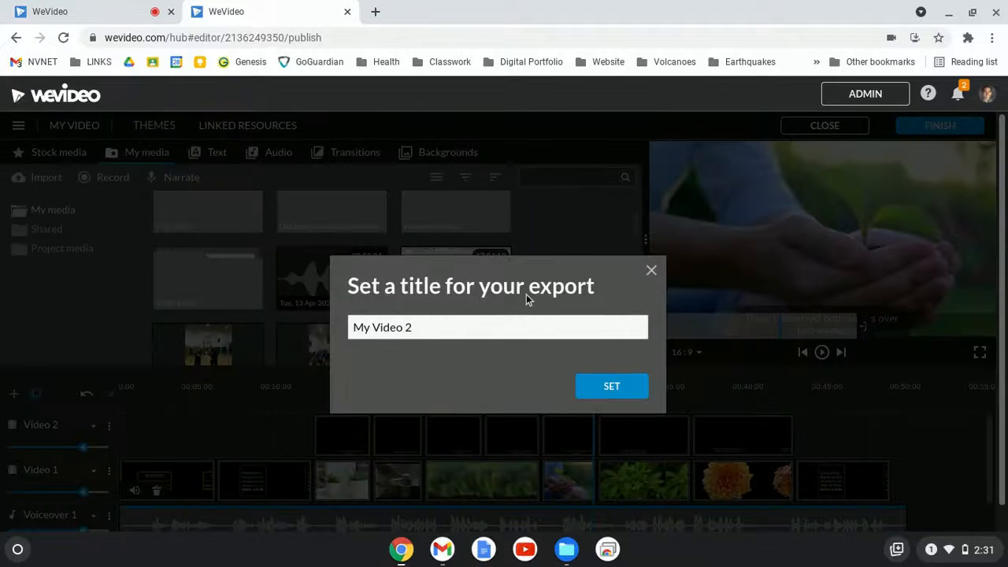
pyautogui.click(402, 330)
pyautogui.hotkey('ctrl', 'a')
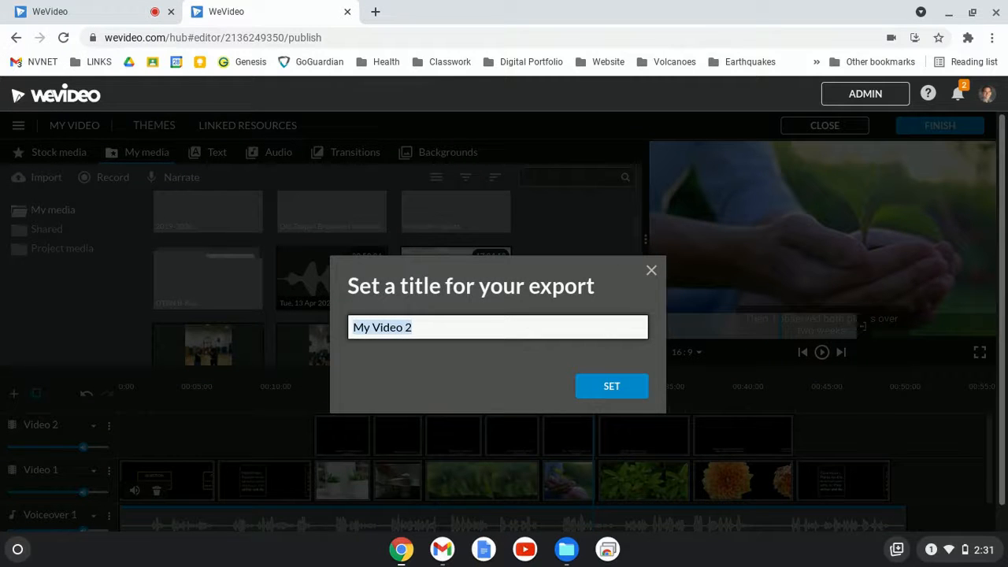
pyautogui.write('Water Experiment')
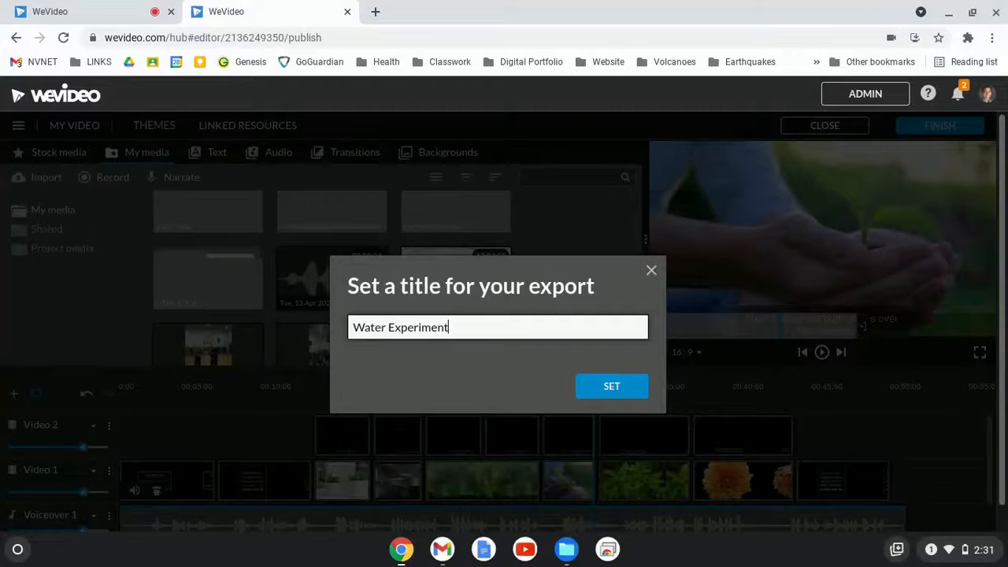
pyautogui.press('Return')
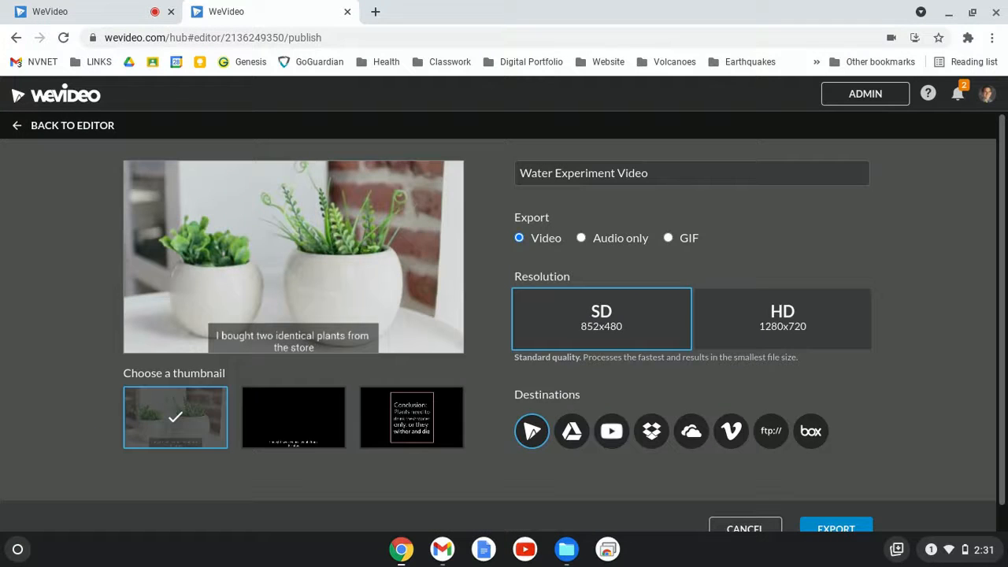
pyautogui.click(815, 328)
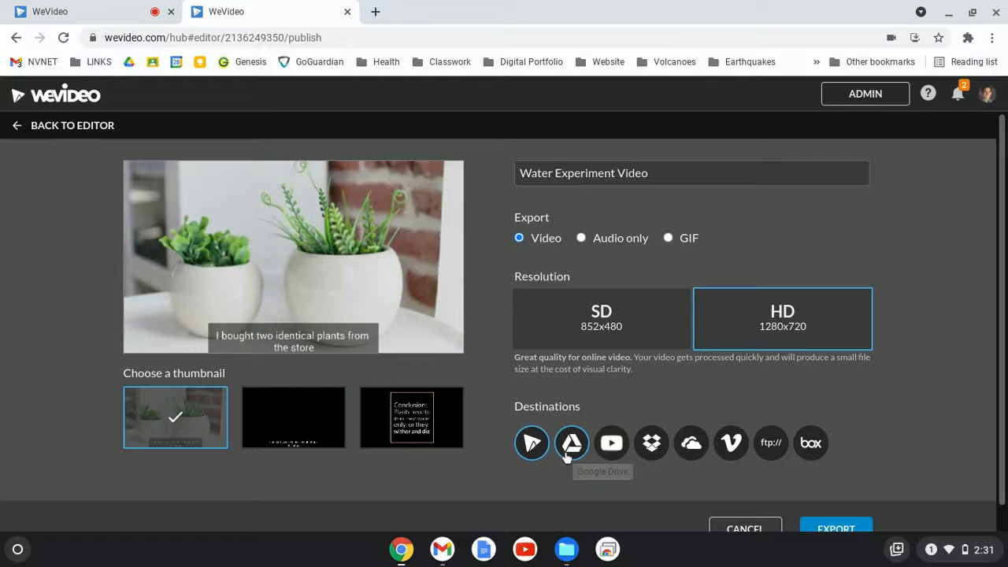
pyautogui.scroll(-1, 842, 411)
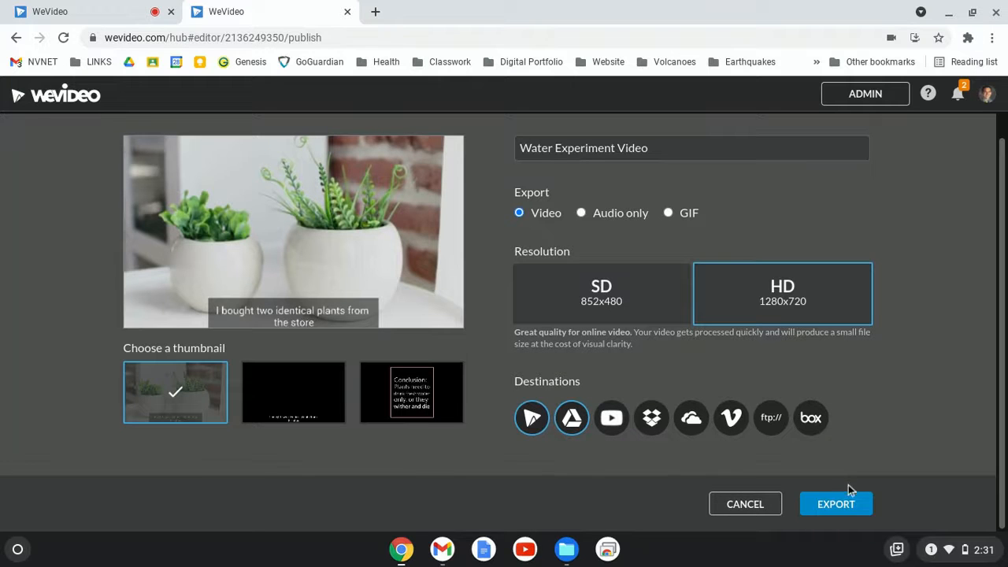